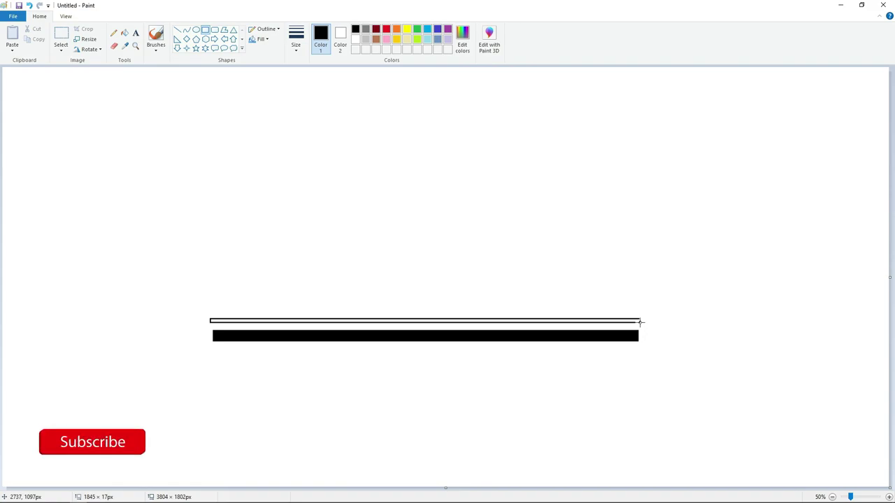
Fill the thin outlined bar above the black bar with red
{"action": "left_click", "coordinate": [124, 33]}
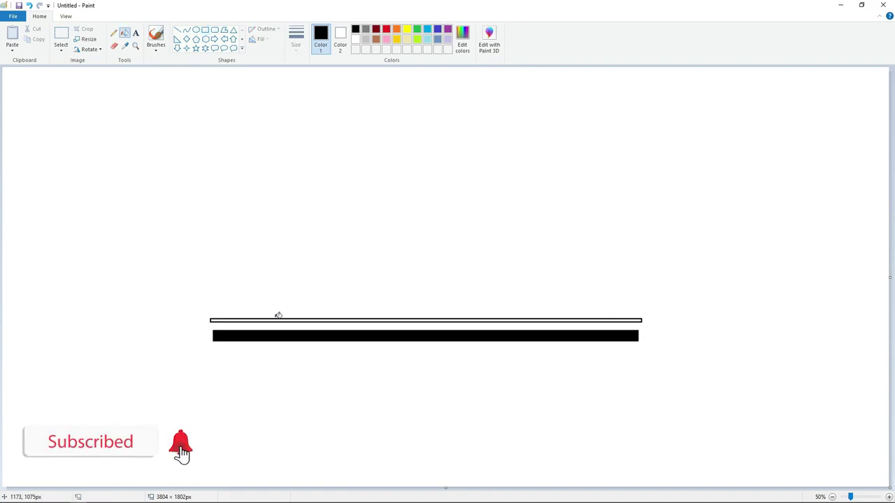
{"action": "left_click", "coordinate": [279, 321]}
{"action": "left_click", "coordinate": [386, 29]}
{"action": "left_click", "coordinate": [311, 320]}
Select the red bar and move it down and right until it sits flush on the black bar's upper left edge
{"action": "left_click", "coordinate": [61, 34]}
{"action": "left_click_drag", "start_coordinate": [697, 327], "coordinate": [697, 327]}
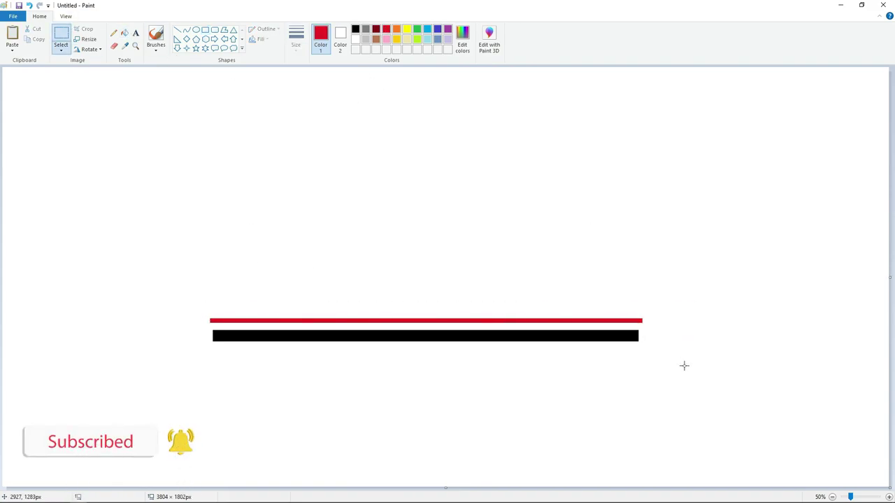
{"action": "key", "text": "Delete"}
{"action": "key", "text": "ctrl+Page_Up"}
{"action": "scroll", "coordinate": [473, 443], "scroll_direction": "down", "scroll_amount": 5}
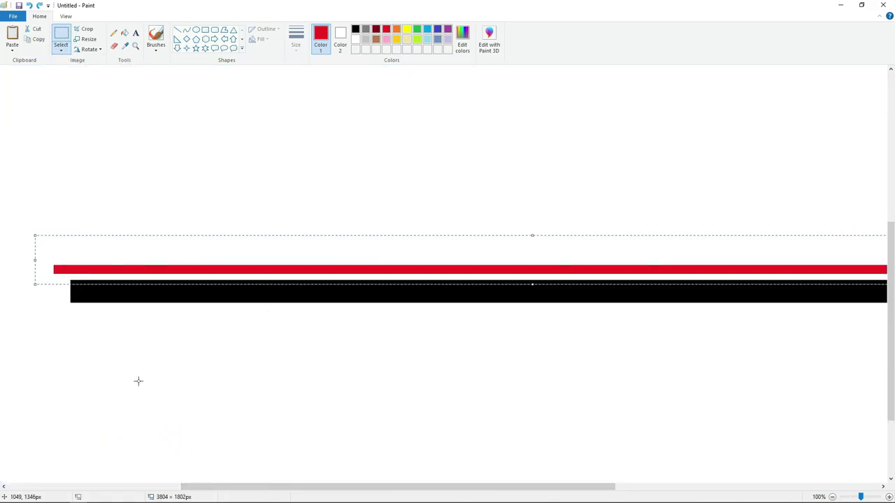
{"action": "key", "text": "Down"}
{"action": "key", "text": "Down"}
{"action": "key", "text": "Down"}
{"action": "key", "text": "Down"}
{"action": "key", "text": "Down"}
{"action": "key", "text": "Down"}
{"action": "key", "text": "Down"}
{"action": "key", "text": "Down"}
{"action": "key", "text": "Down"}
{"action": "key", "text": "Down"}
{"action": "key", "text": "Down"}
{"action": "key", "text": "Down"}
{"action": "key", "text": "Down"}
{"action": "key", "text": "Down"}
{"action": "key", "text": "Right"}
{"action": "key", "text": "Right"}
{"action": "key", "text": "Right"}
{"action": "key", "text": "Right"}
{"action": "key", "text": "Right"}
{"action": "key", "text": "Right"}
{"action": "key", "text": "Right"}
{"action": "key", "text": "Right"}
{"action": "key", "text": "Right"}
{"action": "key", "text": "Right"}
{"action": "key", "text": "Right"}
{"action": "key", "text": "Right"}
{"action": "key", "text": "Right"}
{"action": "key", "text": "Right"}
{"action": "key", "text": "Right"}
{"action": "key", "text": "Right"}
{"action": "key", "text": "Right"}
{"action": "key", "text": "Right"}
{"action": "key", "text": "Right"}
{"action": "key", "text": "Right"}
{"action": "left_click", "coordinate": [138, 380]}
Copy the joined red and black bar pair and stack the copy directly above the original, aligned with its left edge
{"action": "left_click", "coordinate": [831, 497]}
{"action": "key", "text": "ctrl+c"}
{"action": "left_click", "coordinate": [889, 497]}
{"action": "scroll", "coordinate": [440, 491], "scroll_direction": "down", "scroll_amount": 5}
{"action": "left_click_drag", "start_coordinate": [406, 487], "coordinate": [454, 493]}
{"action": "key", "text": "ctrl+v"}
{"action": "left_click_drag", "start_coordinate": [228, 161], "coordinate": [437, 378]}
{"action": "key", "text": "Down"}
{"action": "key", "text": "Down"}
{"action": "key", "text": "Down"}
{"action": "key", "text": "Down"}
{"action": "key", "text": "Down"}
{"action": "key", "text": "Down"}
{"action": "key", "text": "Down"}
{"action": "key", "text": "Down"}
{"action": "left_click", "coordinate": [128, 313]}
Duplicate the block of two red and black bar pairs and align the copy directly on top of it to make four pairs
{"action": "left_click", "coordinate": [832, 496]}
{"action": "left_click_drag", "start_coordinate": [163, 273], "coordinate": [696, 432]}
{"action": "left_click", "coordinate": [889, 497]}
{"action": "scroll", "coordinate": [450, 457], "scroll_direction": "down", "scroll_amount": 5}
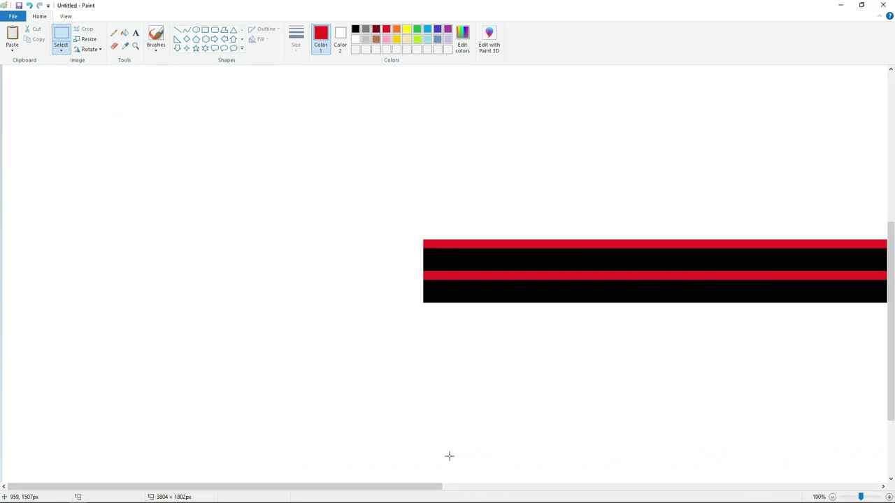
{"action": "key", "text": "ctrl+v"}
{"action": "left_click_drag", "start_coordinate": [515, 220], "coordinate": [841, 242]}
{"action": "key", "text": "Down"}
{"action": "key", "text": "Down"}
{"action": "key", "text": "Down"}
{"action": "key", "text": "Down"}
{"action": "key", "text": "Down"}
{"action": "key", "text": "Down"}
{"action": "key", "text": "Down"}
{"action": "key", "text": "Down"}
{"action": "key", "text": "Down"}
{"action": "key", "text": "Down"}
{"action": "key", "text": "Down"}
{"action": "key", "text": "Down"}
{"action": "key", "text": "Down"}
{"action": "key", "text": "Down"}
{"action": "key", "text": "Down"}
{"action": "key", "text": "Down"}
{"action": "key", "text": "Down"}
{"action": "key", "text": "Down"}
{"action": "key", "text": "Down"}
{"action": "key", "text": "Down"}
{"action": "key", "text": "Left"}
{"action": "key", "text": "Left"}
{"action": "key", "text": "Left"}
{"action": "key", "text": "Left"}
{"action": "key", "text": "Left"}
{"action": "key", "text": "Left"}
{"action": "key", "text": "Left"}
{"action": "key", "text": "Left"}
{"action": "key", "text": "Left"}
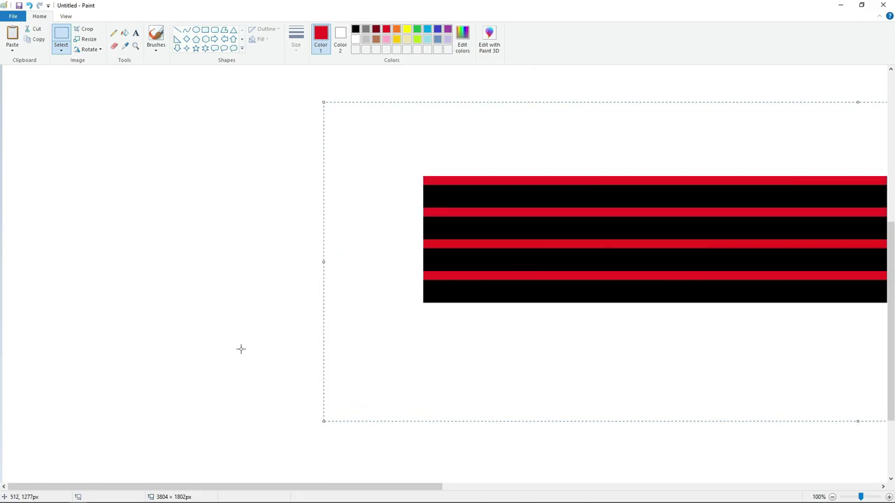
Copy the four-pair striped block and stack the copy flush above it to make eight pairs
{"action": "left_click", "coordinate": [889, 497]}
{"action": "left_click", "coordinate": [831, 497]}
{"action": "left_click", "coordinate": [832, 497]}
{"action": "left_click_drag", "start_coordinate": [169, 243], "coordinate": [733, 427]}
{"action": "key", "text": "ctrl+c"}
{"action": "left_click", "coordinate": [889, 496]}
{"action": "scroll", "coordinate": [597, 459], "scroll_direction": "down", "scroll_amount": 5}
{"action": "key", "text": "ctrl+v"}
{"action": "left_click_drag", "start_coordinate": [211, 205], "coordinate": [547, 213]}
{"action": "key", "text": "Down"}
{"action": "key", "text": "Down"}
{"action": "key", "text": "Down"}
{"action": "key", "text": "Down"}
{"action": "key", "text": "Down"}
{"action": "key", "text": "Down"}
{"action": "key", "text": "Down"}
{"action": "key", "text": "Down"}
{"action": "key", "text": "Down"}
{"action": "key", "text": "Down"}
{"action": "key", "text": "Down"}
{"action": "key", "text": "Down"}
{"action": "key", "text": "Down"}
{"action": "key", "text": "Down"}
{"action": "key", "text": "Down"}
{"action": "key", "text": "Down"}
{"action": "key", "text": "Down"}
{"action": "key", "text": "Down"}
{"action": "key", "text": "Left"}
{"action": "key", "text": "Left"}
Duplicate the eight-pair striped block and place the copy flush above it to make sixteen pairs
{"action": "left_click", "coordinate": [831, 497]}
{"action": "left_click_drag", "start_coordinate": [156, 175], "coordinate": [703, 378]}
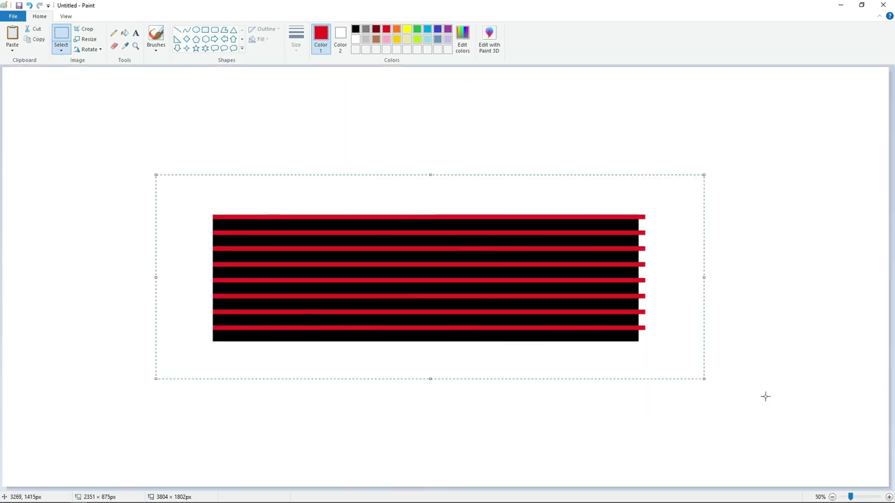
{"action": "left_click", "coordinate": [889, 497]}
{"action": "key", "text": "ctrl+v"}
{"action": "left_click_drag", "start_coordinate": [302, 290], "coordinate": [611, 250]}
{"action": "key", "text": "Down"}
{"action": "key", "text": "Down"}
{"action": "key", "text": "Down"}
{"action": "key", "text": "Down"}
{"action": "key", "text": "Down"}
{"action": "key", "text": "Down"}
{"action": "key", "text": "Down"}
{"action": "key", "text": "Down"}
{"action": "key", "text": "Down"}
{"action": "key", "text": "Down"}
{"action": "left_click", "coordinate": [232, 249]}
Fill the lowest two black stripes and lowest two red stripes with white to remove them from the block
{"action": "left_click", "coordinate": [831, 497]}
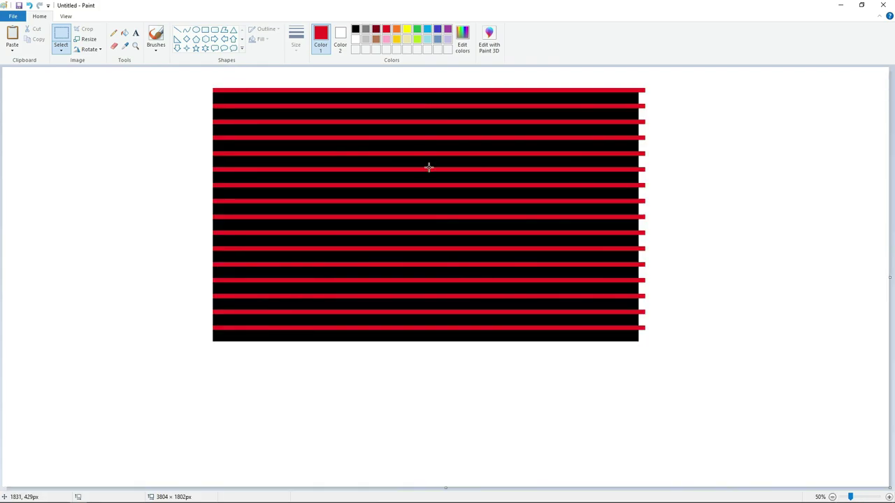
{"action": "left_click", "coordinate": [356, 40]}
{"action": "left_click", "coordinate": [331, 335]}
{"action": "left_click", "coordinate": [330, 328]}
{"action": "left_click", "coordinate": [328, 320]}
{"action": "left_click", "coordinate": [312, 312]}
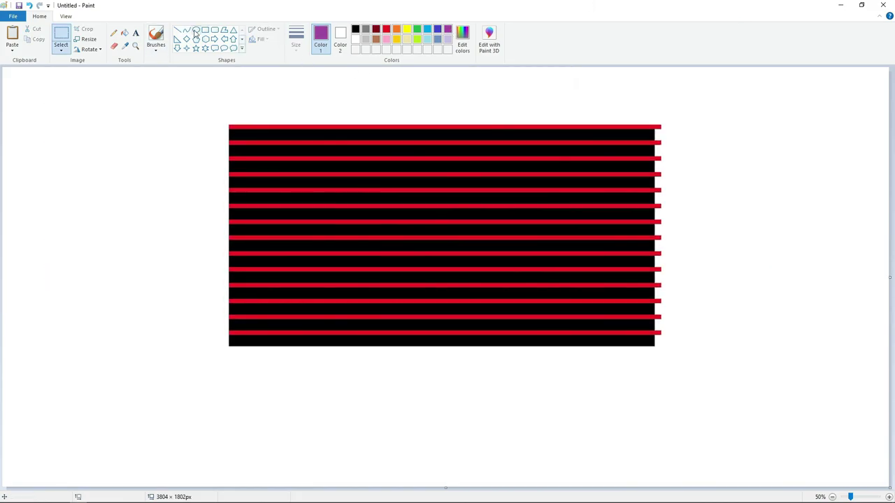
Draw a purple ellipse outline over the striped block and resize it to about 535 × 505 px
{"action": "left_click", "coordinate": [195, 30]}
{"action": "left_click", "coordinate": [833, 497]}
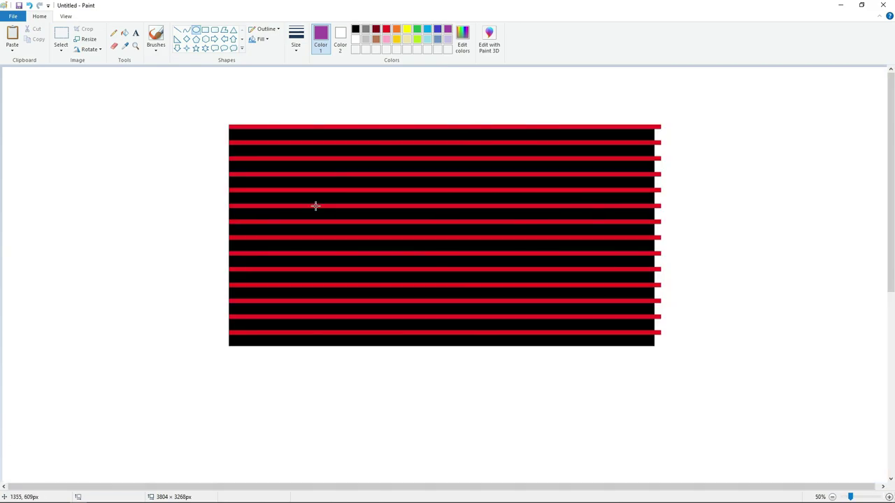
{"action": "left_click_drag", "start_coordinate": [362, 173], "coordinate": [519, 314]}
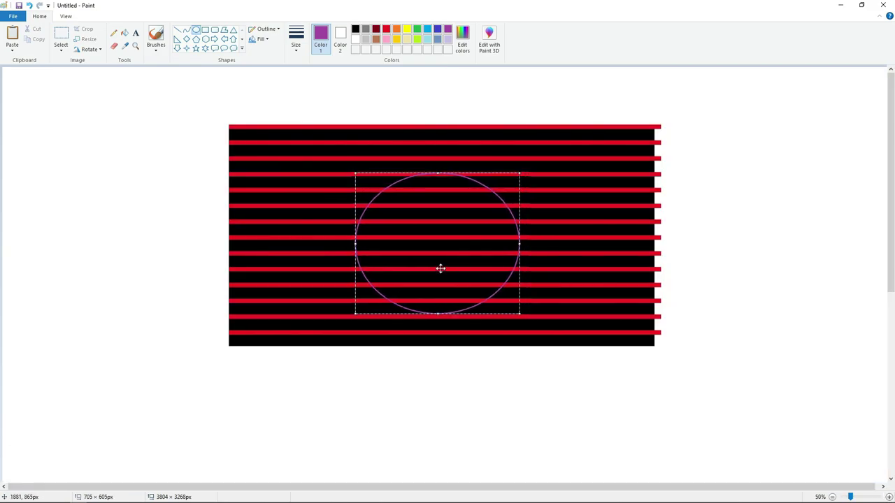
{"action": "left_click_drag", "start_coordinate": [437, 313], "coordinate": [439, 318]}
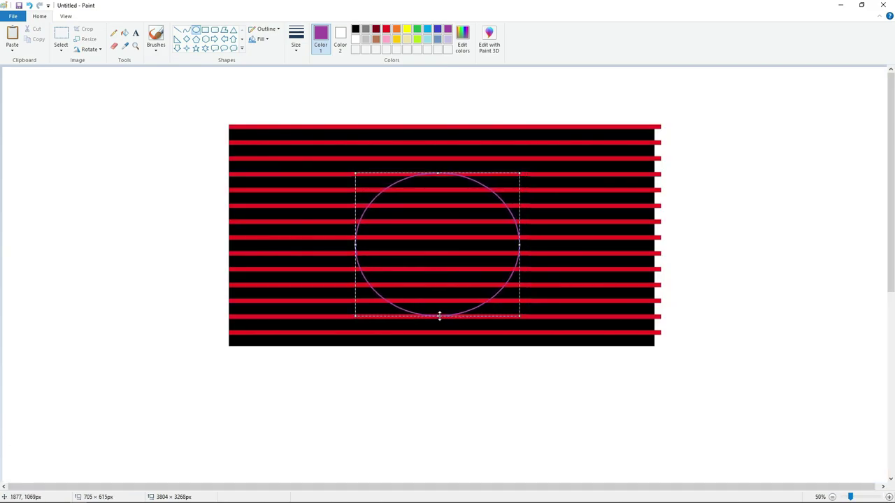
{"action": "left_click_drag", "start_coordinate": [437, 172], "coordinate": [437, 200]}
{"action": "left_click_drag", "start_coordinate": [519, 258], "coordinate": [479, 258]}
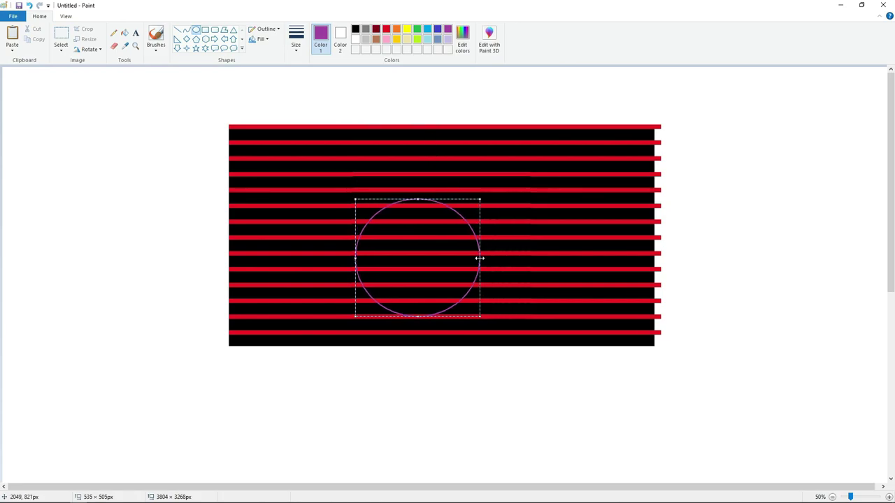
Enlarge the purple ellipse slightly, move it to the blank area below the striped block and fill it with purple
{"action": "left_click_drag", "start_coordinate": [480, 199], "coordinate": [485, 192]}
{"action": "left_click_drag", "start_coordinate": [485, 254], "coordinate": [490, 253]}
{"action": "scroll", "coordinate": [521, 285], "scroll_direction": "down", "scroll_amount": 2}
{"action": "left_click_drag", "start_coordinate": [426, 88], "coordinate": [386, 413]}
{"action": "left_click", "coordinate": [144, 112]}
{"action": "left_click", "coordinate": [124, 32]}
{"action": "left_click", "coordinate": [380, 367]}
{"action": "left_click", "coordinate": [197, 29]}
{"action": "left_click_drag", "start_coordinate": [246, 255], "coordinate": [318, 337]}
{"action": "mouse_move", "coordinate": [283, 301]}
{"action": "left_mouse_down"}
{"action": "mouse_move", "coordinate": [310, 318]}
{"action": "mouse_move", "coordinate": [273, 312]}
{"action": "mouse_move", "coordinate": [318, 317]}
{"action": "left_mouse_up"}
{"action": "left_click", "coordinate": [300, 296]}
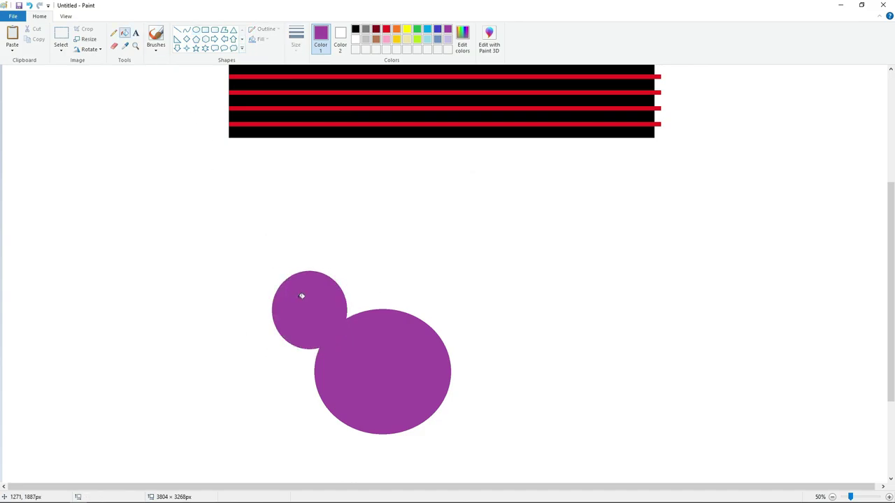
{"action": "key", "text": "ctrl+z"}
{"action": "key", "text": "ctrl+z"}
Draw a smaller purple circle overlapping the upper-left edge of the large ellipse as an ear and fill it with purple
{"action": "left_click", "coordinate": [195, 30]}
{"action": "left_click_drag", "start_coordinate": [242, 248], "coordinate": [328, 331]}
{"action": "mouse_move", "coordinate": [274, 291]}
{"action": "left_mouse_down"}
{"action": "mouse_move", "coordinate": [295, 314]}
{"action": "mouse_move", "coordinate": [299, 307]}
{"action": "mouse_move", "coordinate": [274, 308]}
{"action": "left_mouse_up"}
{"action": "left_click_drag", "start_coordinate": [307, 305], "coordinate": [309, 300]}
{"action": "left_click", "coordinate": [155, 86]}
{"action": "left_click", "coordinate": [124, 33]}
{"action": "left_click", "coordinate": [312, 294]}
Duplicate the head with its single ear, flip the copy horizontally and align the two to form a two-eared mouse head
{"action": "left_click", "coordinate": [60, 39]}
{"action": "left_click_drag", "start_coordinate": [214, 235], "coordinate": [517, 458]}
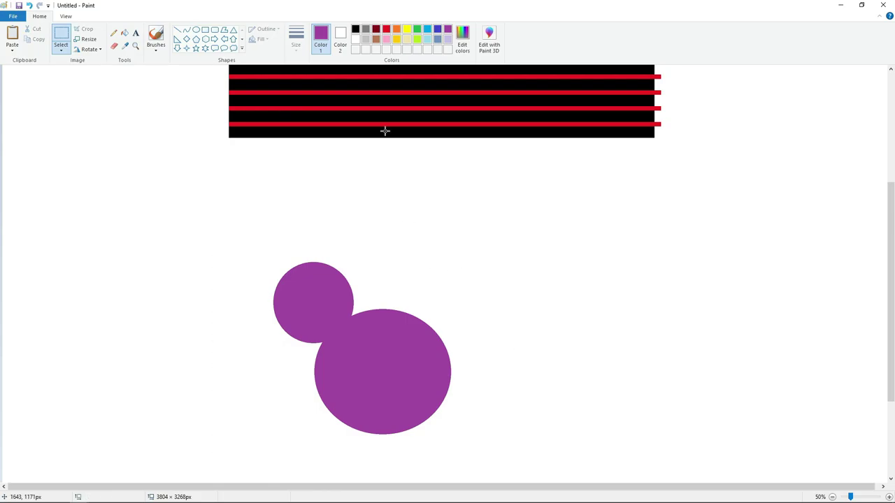
{"action": "left_click", "coordinate": [125, 33]}
{"action": "left_click", "coordinate": [380, 363]}
{"action": "scroll", "coordinate": [615, 443], "scroll_direction": "up", "scroll_amount": 1}
{"action": "scroll", "coordinate": [615, 443], "scroll_direction": "down", "scroll_amount": 7}
{"action": "key", "text": "ctrl+v"}
{"action": "left_click", "coordinate": [88, 49]}
{"action": "left_click", "coordinate": [102, 101]}
{"action": "left_click_drag", "start_coordinate": [242, 324], "coordinate": [481, 241]}
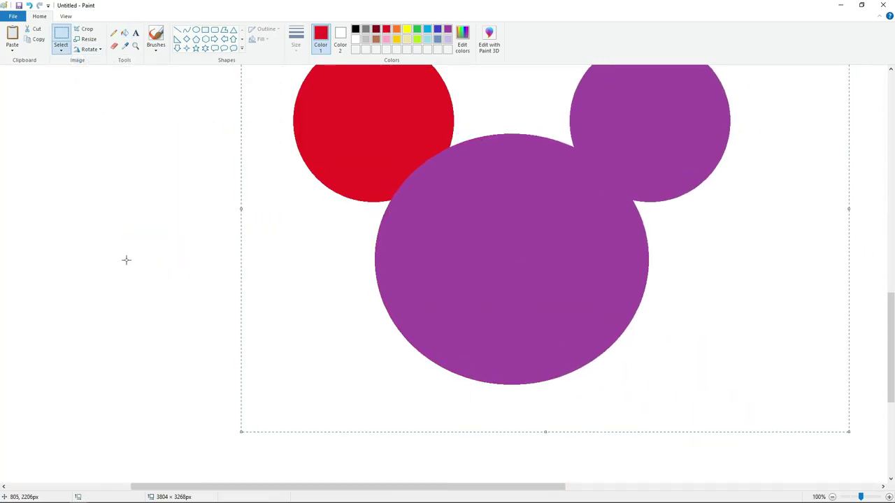
Recolor the head and both ears so the whole mouse silhouette is solid purple
{"action": "left_click", "coordinate": [124, 33]}
{"action": "left_click", "coordinate": [454, 196]}
{"action": "scroll", "coordinate": [691, 444], "scroll_direction": "down", "scroll_amount": 1}
{"action": "scroll", "coordinate": [682, 429], "scroll_direction": "up", "scroll_amount": 7}
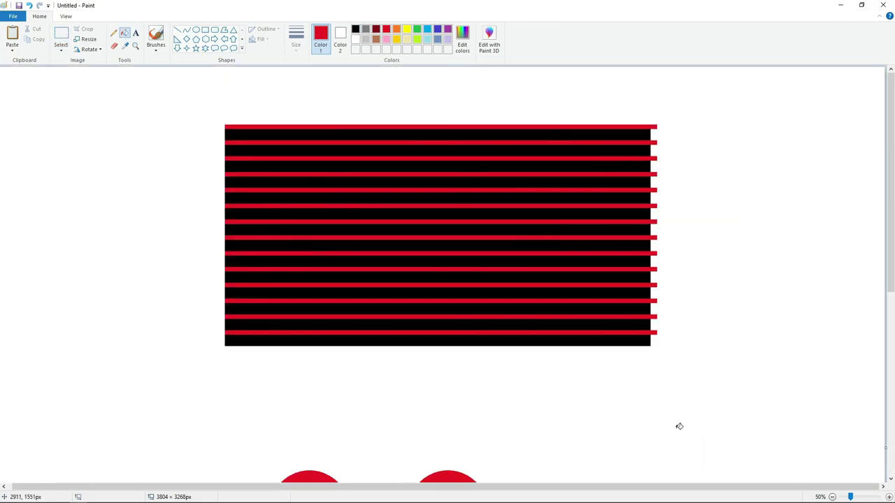
{"action": "left_click", "coordinate": [448, 30]}
{"action": "scroll", "coordinate": [433, 230], "scroll_direction": "down", "scroll_amount": 7}
{"action": "left_click", "coordinate": [392, 259]}
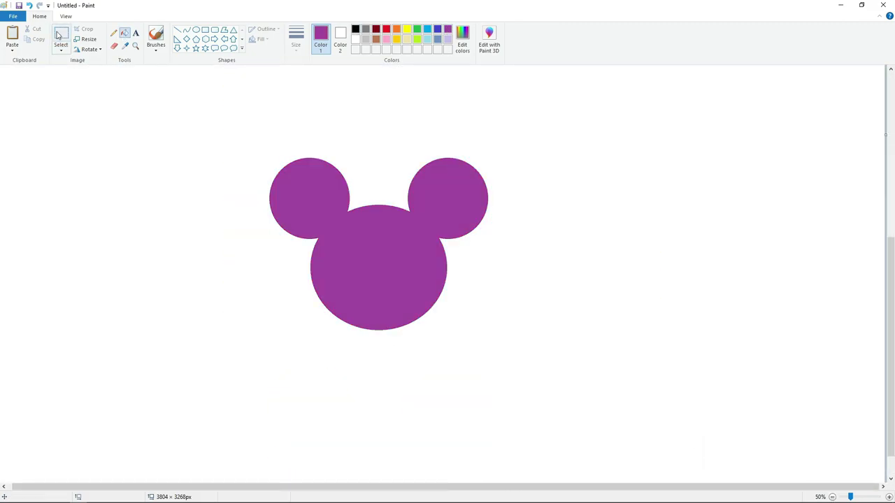
Try placing a copy of the purple mouse head over the middle of the striped block
{"action": "key", "text": "ctrl+c"}
{"action": "left_click", "coordinate": [682, 409]}
{"action": "scroll", "coordinate": [697, 392], "scroll_direction": "up", "scroll_amount": 7}
{"action": "key", "text": "ctrl+v"}
{"action": "left_click_drag", "start_coordinate": [245, 248], "coordinate": [421, 250]}
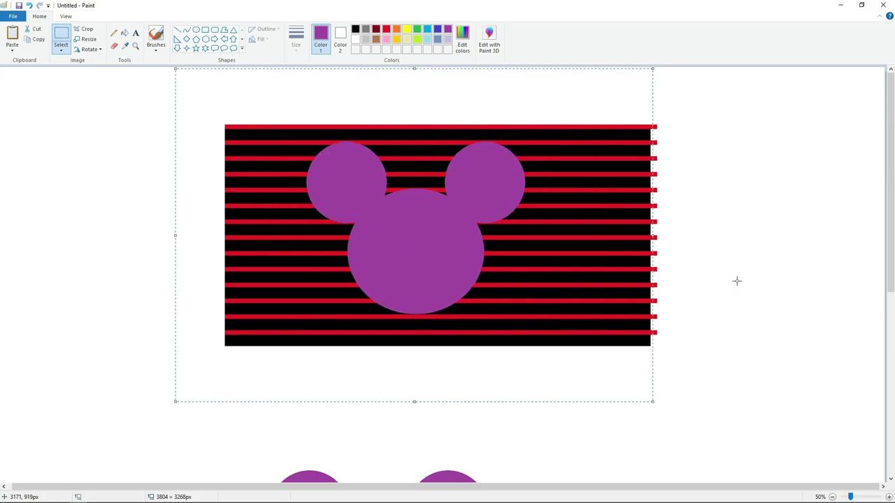
{"action": "key", "text": "ctrl+z"}
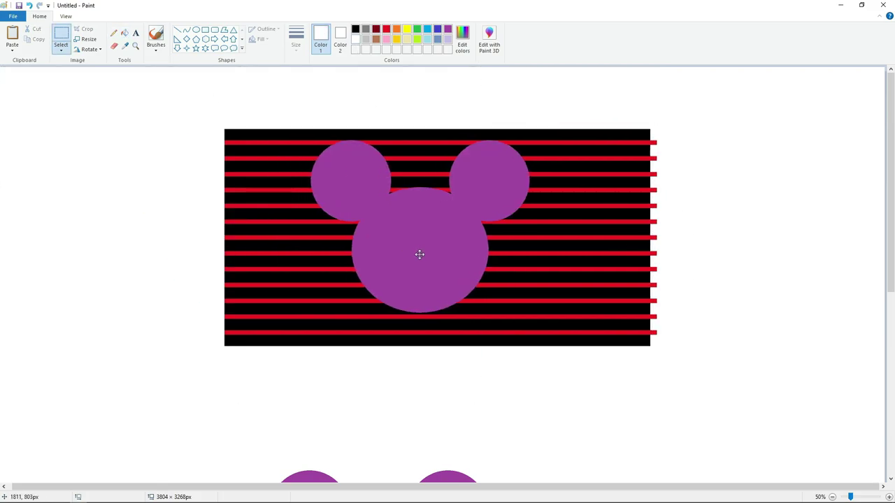
Reposition the pasted purple mouse head on the striped block, slightly farther left and lower
{"action": "key", "text": "Up"}
{"action": "key", "text": "Up"}
{"action": "key", "text": "Up"}
{"action": "key", "text": "Up"}
{"action": "key", "text": "Up"}
{"action": "key", "text": "Up"}
{"action": "key", "text": "Left"}
{"action": "key", "text": "Left"}
{"action": "key", "text": "Left"}
{"action": "key", "text": "Left"}
{"action": "key", "text": "Left"}
{"action": "key", "text": "Left"}
{"action": "key", "text": "Left"}
{"action": "key", "text": "Left"}
{"action": "key", "text": "Left"}
{"action": "key", "text": "Left"}
{"action": "key", "text": "Left"}
{"action": "key", "text": "Left"}
{"action": "key", "text": "Left"}
{"action": "key", "text": "Left"}
{"action": "key", "text": "Left"}
{"action": "key", "text": "Left"}
{"action": "key", "text": "Left"}
{"action": "key", "text": "Left"}
{"action": "key", "text": "Left"}
{"action": "key", "text": "Left"}
{"action": "key", "text": "Left"}
{"action": "key", "text": "Left"}
{"action": "key", "text": "Left"}
{"action": "key", "text": "Left"}
{"action": "key", "text": "Left"}
{"action": "key", "text": "Left"}
{"action": "key", "text": "Left"}
{"action": "key", "text": "Left"}
{"action": "key", "text": "Left"}
{"action": "key", "text": "Left"}
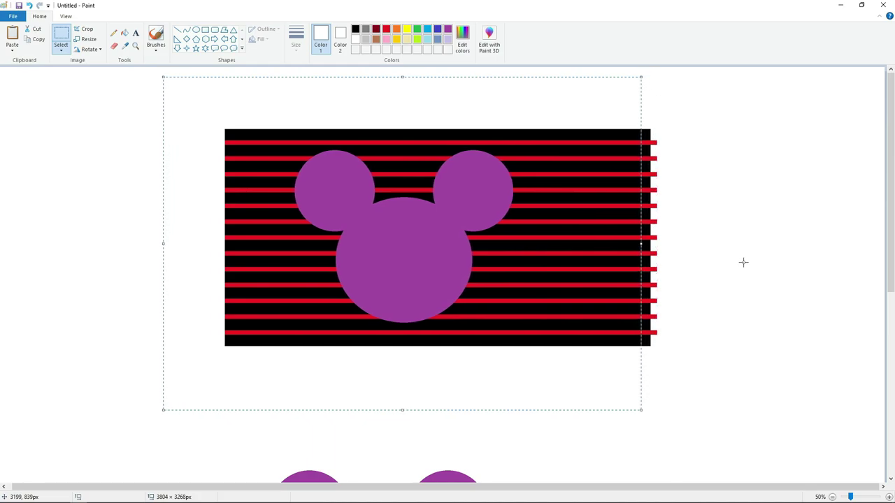
Erase the leftover mouse head below the striped block with white and shorten the canvas to 1796 px high
{"action": "left_click", "coordinate": [124, 33]}
{"action": "scroll", "coordinate": [371, 349], "scroll_direction": "down", "scroll_amount": 3}
{"action": "left_click", "coordinate": [371, 349]}
{"action": "scroll", "coordinate": [420, 391], "scroll_direction": "down", "scroll_amount": 2}
{"action": "left_click_drag", "start_coordinate": [441, 480], "coordinate": [447, 82]}
{"action": "left_click_drag", "start_coordinate": [444, 431], "coordinate": [446, 485]}
Turn all red stripes white, including the enclosed pieces between the ears, keeping the black stripes and purple head
{"action": "left_click", "coordinate": [387, 29]}
{"action": "left_click", "coordinate": [370, 84]}
{"action": "left_click", "coordinate": [355, 39]}
{"action": "left_click", "coordinate": [354, 84]}
{"action": "left_click", "coordinate": [395, 158]}
{"action": "left_click", "coordinate": [397, 174]}
{"action": "left_click", "coordinate": [398, 187]}
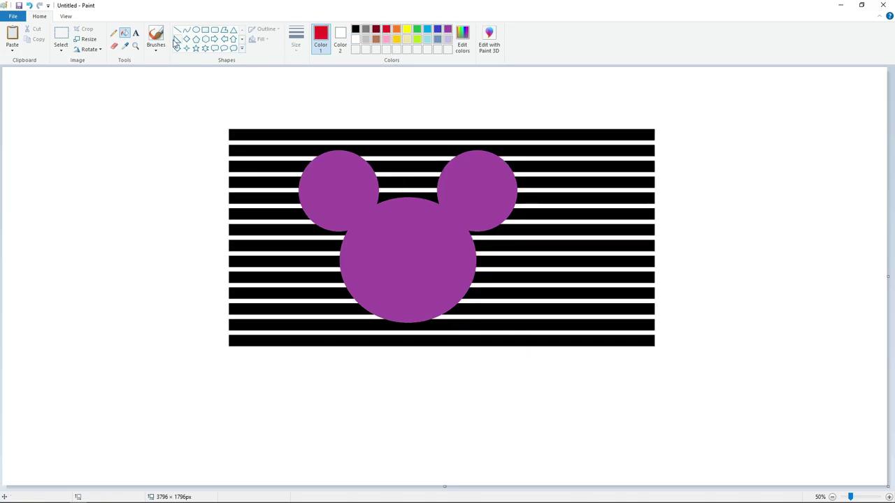
Fill the fourth black stripe's segment beside the left ear with red and place a copy of that area in the blank left margin
{"action": "left_click", "coordinate": [267, 182]}
{"action": "key", "text": "ctrl+c"}
{"action": "key", "text": "ctrl+v"}
{"action": "left_click_drag", "start_coordinate": [97, 90], "coordinate": [84, 258]}
Fill the purple area and black stripes of the copied patch with white to isolate its red segment
{"action": "left_click", "coordinate": [125, 32]}
{"action": "left_click", "coordinate": [355, 39]}
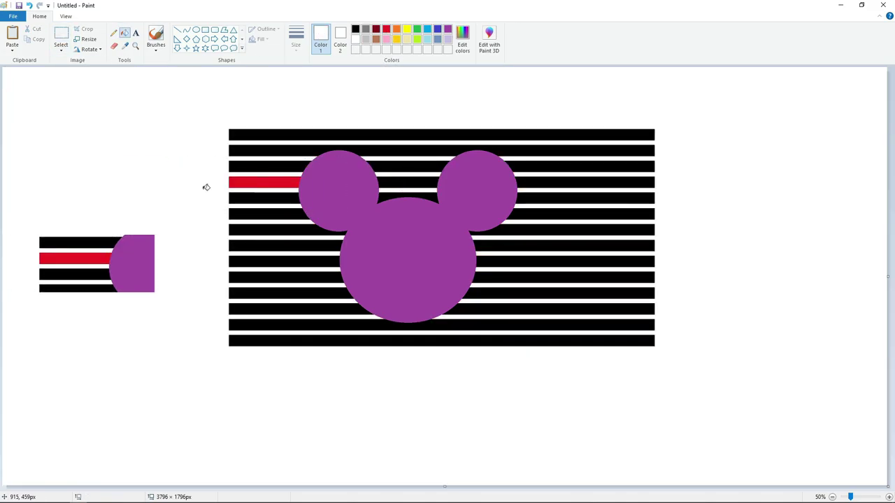
{"action": "left_click", "coordinate": [133, 269]}
{"action": "left_click", "coordinate": [77, 242]}
Copy the isolated red segment and align the copy on the fourth stripe, flush against the right ear
{"action": "left_click", "coordinate": [60, 33]}
{"action": "left_click_drag", "start_coordinate": [21, 229], "coordinate": [143, 312]}
{"action": "key", "text": "ctrl+c"}
{"action": "key", "text": "ctrl+v"}
{"action": "key", "text": "ctrl+z"}
{"action": "left_click", "coordinate": [888, 497]}
{"action": "left_click_drag", "start_coordinate": [363, 487], "coordinate": [550, 489]}
{"action": "key", "text": "ctrl+v"}
{"action": "left_click_drag", "start_coordinate": [99, 144], "coordinate": [722, 317]}
{"action": "key", "text": "Down"}
{"action": "key", "text": "Left"}
{"action": "key", "text": "Left"}
{"action": "key", "text": "Left"}
{"action": "key", "text": "Left"}
{"action": "key", "text": "Left"}
{"action": "key", "text": "Left"}
{"action": "key", "text": "Left"}
{"action": "key", "text": "Left"}
{"action": "key", "text": "Left"}
{"action": "key", "text": "Left"}
{"action": "key", "text": "Left"}
{"action": "key", "text": "Left"}
{"action": "key", "text": "Left"}
{"action": "key", "text": "Left"}
{"action": "key", "text": "Left"}
{"action": "key", "text": "Left"}
{"action": "key", "text": "Left"}
{"action": "key", "text": "Left"}
{"action": "key", "text": "Left"}
{"action": "key", "text": "Left"}
{"action": "left_click", "coordinate": [414, 390]}
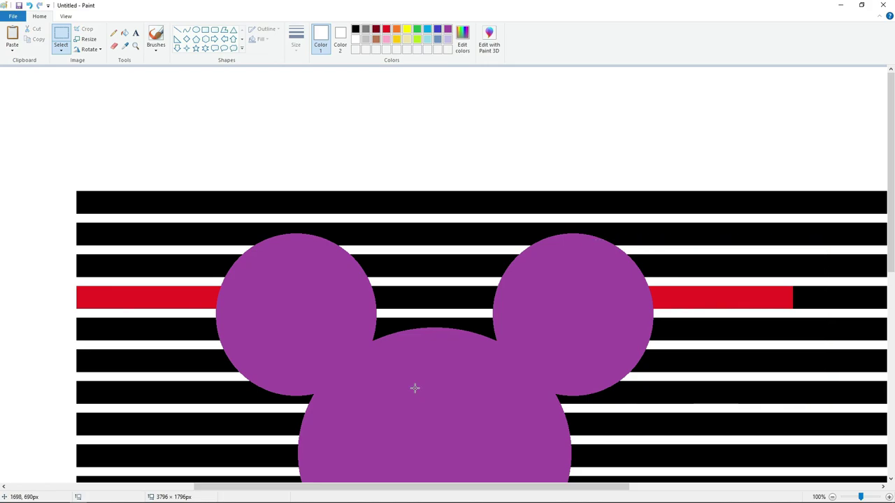
Draw a vertical purple line from above the stripes, aligned with the outer end of the red segment beside the right ear
{"action": "left_click_drag", "start_coordinate": [415, 487], "coordinate": [574, 487]}
{"action": "left_click", "coordinate": [178, 30]}
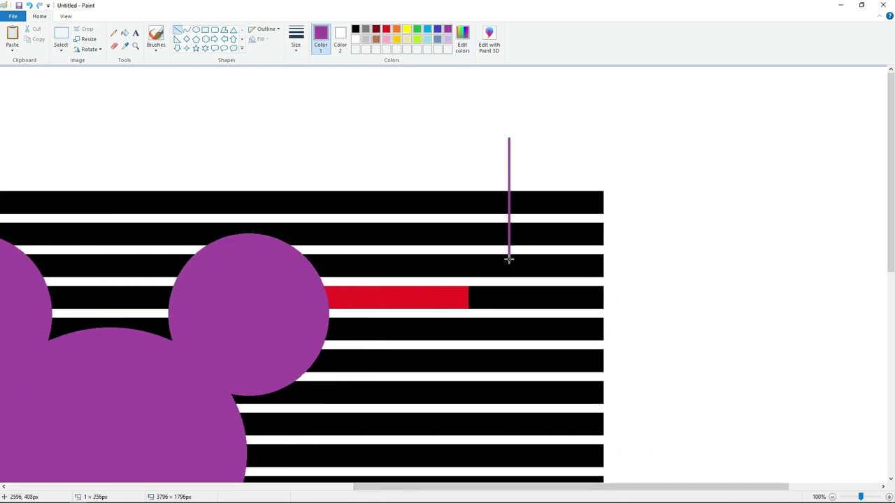
{"action": "key", "text": "Down"}
{"action": "key", "text": "Down"}
{"action": "key", "text": "Down"}
{"action": "key", "text": "Down"}
{"action": "key", "text": "Down"}
{"action": "key", "text": "Down"}
{"action": "key", "text": "Down"}
{"action": "key", "text": "Down"}
{"action": "key", "text": "Down"}
{"action": "key", "text": "Down"}
{"action": "key", "text": "Down"}
{"action": "key", "text": "Down"}
{"action": "key", "text": "Down"}
{"action": "key", "text": "Down"}
{"action": "key", "text": "Down"}
{"action": "key", "text": "Down"}
{"action": "key", "text": "Down"}
{"action": "key", "text": "Down"}
{"action": "key", "text": "Down"}
{"action": "key", "text": "Down"}
{"action": "key", "text": "Left"}
{"action": "key", "text": "Left"}
{"action": "key", "text": "Left"}
{"action": "key", "text": "Left"}
{"action": "key", "text": "Left"}
{"action": "key", "text": "Left"}
{"action": "key", "text": "Left"}
{"action": "key", "text": "Left"}
{"action": "key", "text": "Left"}
{"action": "key", "text": "Left"}
{"action": "key", "text": "Left"}
{"action": "key", "text": "Left"}
{"action": "key", "text": "Left"}
{"action": "key", "text": "Left"}
{"action": "key", "text": "Left"}
{"action": "key", "text": "Left"}
{"action": "key", "text": "Left"}
{"action": "key", "text": "Left"}
{"action": "key", "text": "Left"}
{"action": "key", "text": "Left"}
{"action": "left_click", "coordinate": [669, 416]}
{"action": "scroll", "coordinate": [491, 341], "scroll_direction": "down", "scroll_amount": 3}
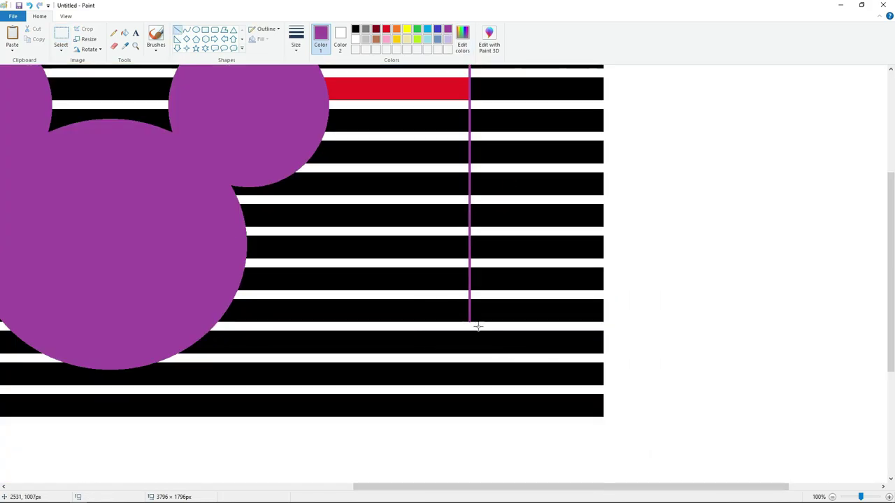
Extend the vertical purple line down through the remaining stripes, keeping it in line with the upper part
{"action": "left_click_drag", "start_coordinate": [453, 407], "coordinate": [452, 448]}
{"action": "key", "text": "Right"}
{"action": "key", "text": "Right"}
{"action": "key", "text": "Right"}
{"action": "key", "text": "Right"}
{"action": "key", "text": "Right"}
{"action": "key", "text": "Right"}
{"action": "key", "text": "Right"}
{"action": "key", "text": "Right"}
{"action": "key", "text": "Right"}
{"action": "key", "text": "Right"}
{"action": "key", "text": "Right"}
{"action": "key", "text": "Right"}
{"action": "key", "text": "Right"}
{"action": "key", "text": "Right"}
{"action": "key", "text": "Right"}
{"action": "key", "text": "Right"}
{"action": "key", "text": "Right"}
{"action": "key", "text": "Right"}
{"action": "key", "text": "Right"}
{"action": "key", "text": "Right"}
Fill the vertical divider line and all the black stripe pieces to the right of it with white
{"action": "left_click", "coordinate": [355, 39]}
{"action": "left_click", "coordinate": [470, 185]}
{"action": "left_click", "coordinate": [888, 497]}
{"action": "double_click", "coordinate": [832, 497]}
{"action": "left_click", "coordinate": [625, 136]}
{"action": "left_click", "coordinate": [625, 151]}
{"action": "left_click", "coordinate": [624, 167]}
{"action": "left_click", "coordinate": [625, 183]}
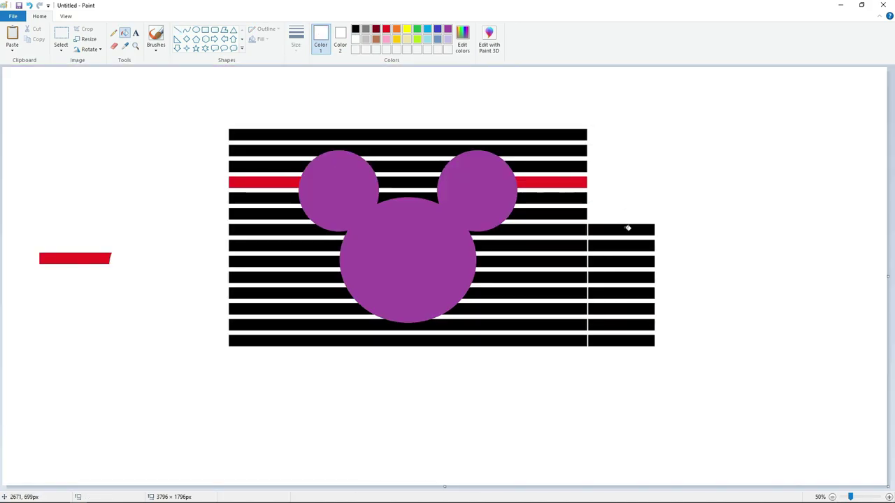
{"action": "left_click", "coordinate": [624, 229]}
{"action": "left_click", "coordinate": [624, 245]}
{"action": "left_click", "coordinate": [624, 262]}
{"action": "left_click", "coordinate": [624, 325]}
Fill the spare red segment in the left margin with white and the red stripe segments beside both ears with black
{"action": "left_click", "coordinate": [77, 258]}
{"action": "left_click", "coordinate": [355, 29]}
{"action": "left_click", "coordinate": [270, 183]}
{"action": "left_click", "coordinate": [539, 181]}
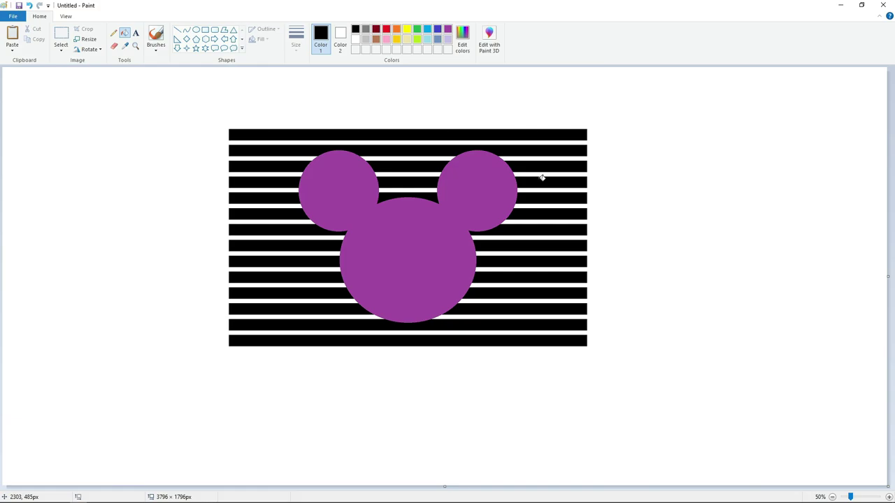
Copy the whole striped mouse-head artwork with a narrow white border and clear the canvas to white
{"action": "left_click_drag", "start_coordinate": [591, 353], "coordinate": [593, 352]}
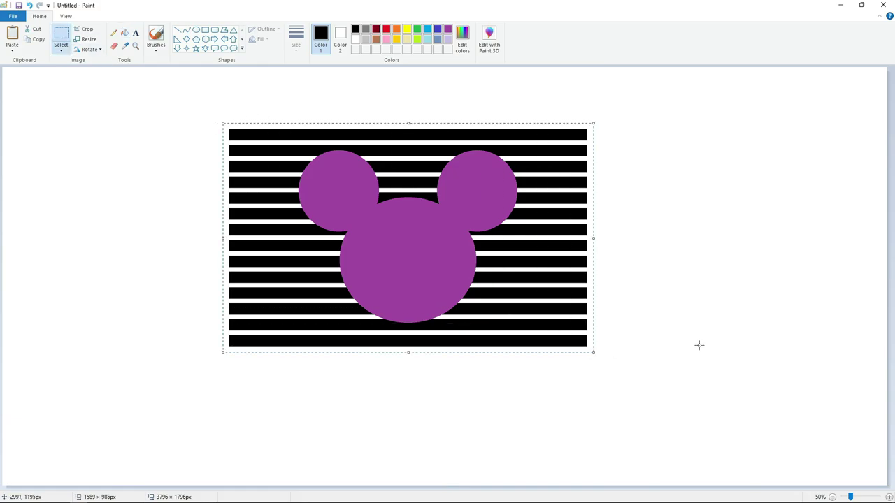
{"action": "left_click", "coordinate": [204, 31]}
{"action": "left_click", "coordinate": [265, 29]}
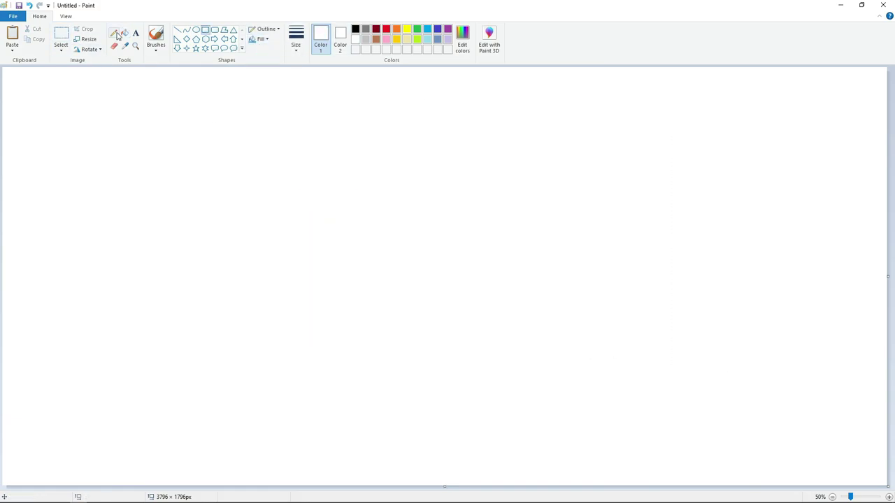
{"action": "left_click", "coordinate": [296, 39]}
{"action": "left_click", "coordinate": [325, 101]}
Paste the striped artwork and position it horizontally centred in the upper half of the canvas
{"action": "key", "text": "ctrl+v"}
{"action": "left_click_drag", "start_coordinate": [153, 197], "coordinate": [392, 374]}
{"action": "key", "text": "Right"}
{"action": "key", "text": "Right"}
{"action": "key", "text": "Right"}
{"action": "key", "text": "Right"}
{"action": "key", "text": "Right"}
{"action": "key", "text": "Right"}
{"action": "key", "text": "Right"}
{"action": "key", "text": "Right"}
{"action": "key", "text": "Right"}
{"action": "key", "text": "Right"}
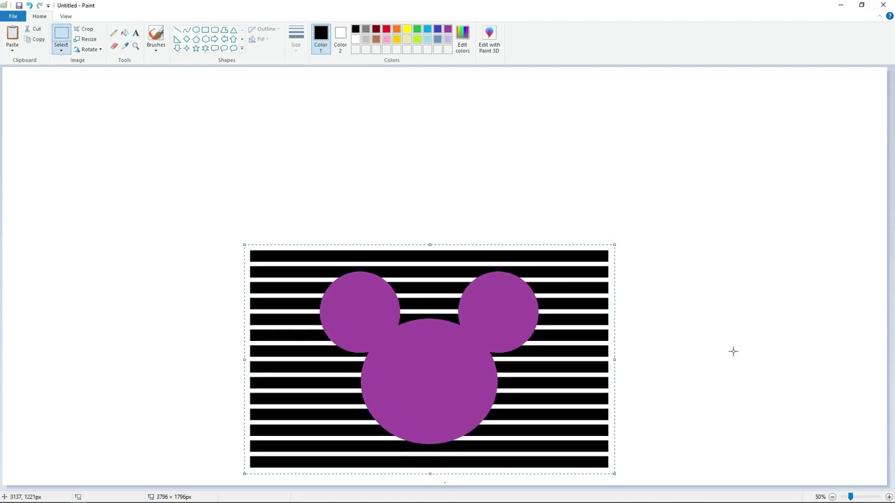
{"action": "key", "text": "Up"}
{"action": "key", "text": "Up"}
{"action": "key", "text": "Up"}
{"action": "key", "text": "Up"}
{"action": "key", "text": "Up"}
{"action": "key", "text": "Up"}
{"action": "key", "text": "Up"}
{"action": "key", "text": "Up"}
{"action": "key", "text": "Up"}
{"action": "key", "text": "Up"}
{"action": "key", "text": "Up"}
{"action": "key", "text": "Up"}
{"action": "key", "text": "Up"}
{"action": "key", "text": "Up"}
{"action": "key", "text": "Up"}
{"action": "key", "text": "Up"}
{"action": "key", "text": "Up"}
{"action": "key", "text": "Up"}
{"action": "key", "text": "Up"}
{"action": "key", "text": "Up"}
{"action": "key", "text": "Up"}
{"action": "key", "text": "Up"}
{"action": "key", "text": "Up"}
{"action": "key", "text": "Up"}
{"action": "key", "text": "Up"}
{"action": "key", "text": "Up"}
{"action": "key", "text": "Up"}
{"action": "key", "text": "Up"}
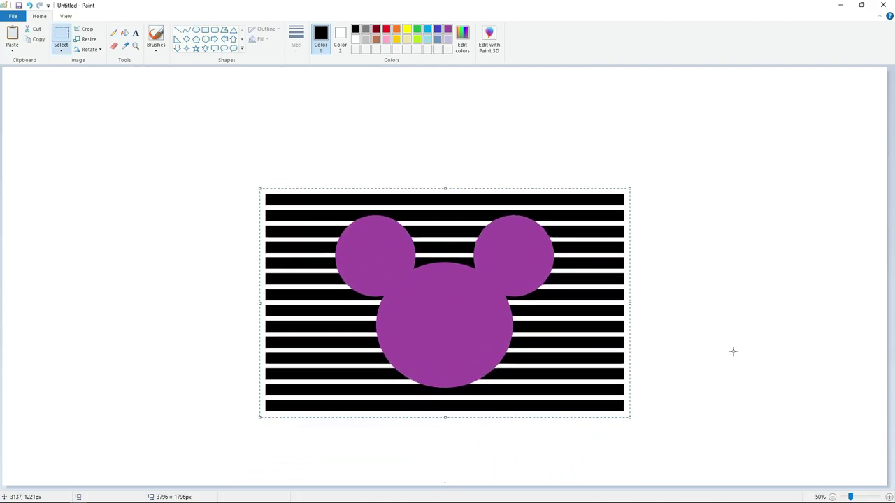
{"action": "key", "text": "Up"}
{"action": "key", "text": "Up"}
{"action": "key", "text": "Up"}
{"action": "key", "text": "Up"}
{"action": "key", "text": "Up"}
{"action": "key", "text": "Up"}
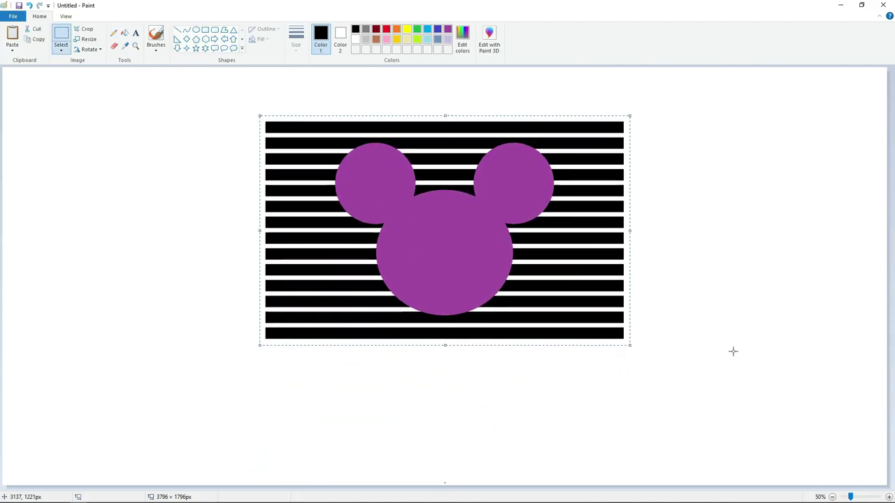
{"action": "left_click", "coordinate": [114, 45]}
{"action": "left_click", "coordinate": [295, 41]}
{"action": "left_click", "coordinate": [307, 122]}
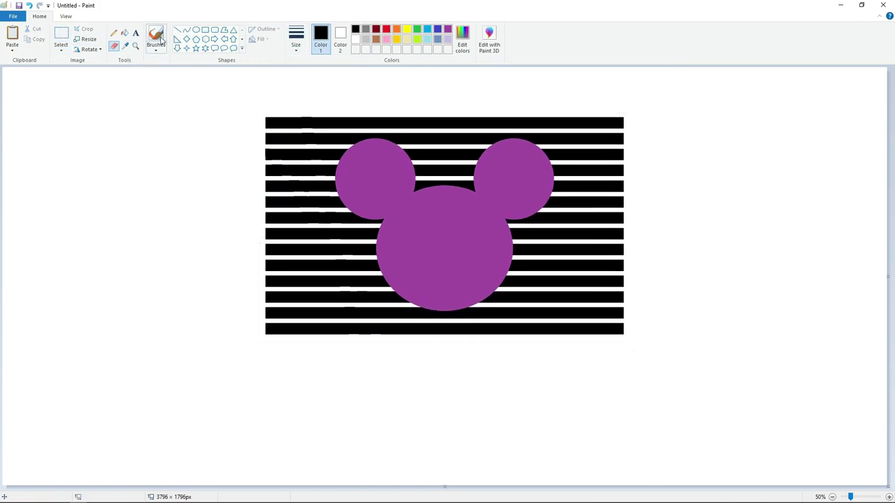
Draw an unfilled red ellipse about 304 × 276 px over the upper-left corner of the stripes, beside the left ear
{"action": "left_click_drag", "start_coordinate": [270, 123], "coordinate": [312, 162]}
{"action": "left_click", "coordinate": [259, 39]}
{"action": "left_click", "coordinate": [268, 50]}
{"action": "left_click_drag", "start_coordinate": [312, 123], "coordinate": [320, 141]}
{"action": "left_click_drag", "start_coordinate": [303, 138], "coordinate": [338, 88]}
{"action": "left_click_drag", "start_coordinate": [341, 96], "coordinate": [331, 130]}
{"action": "left_click_drag", "start_coordinate": [331, 134], "coordinate": [332, 124]}
{"action": "key", "text": "Up"}
{"action": "key", "text": "Up"}
{"action": "key", "text": "Up"}
{"action": "key", "text": "Up"}
{"action": "key", "text": "Up"}
{"action": "key", "text": "Up"}
{"action": "key", "text": "Up"}
{"action": "key", "text": "Up"}
{"action": "key", "text": "Up"}
{"action": "key", "text": "Up"}
{"action": "key", "text": "Up"}
{"action": "key", "text": "Up"}
{"action": "key", "text": "Up"}
{"action": "key", "text": "Up"}
{"action": "key", "text": "Up"}
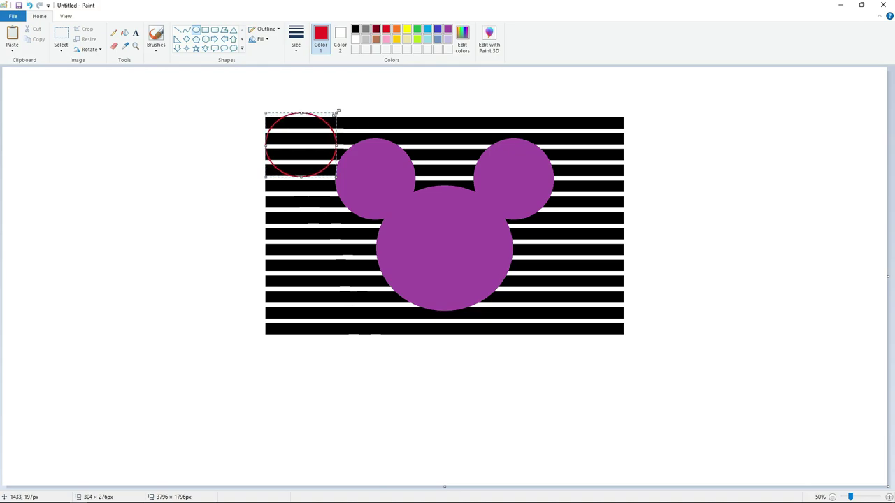
Move the red ellipse off the stripes into the blank left margin and place it there
{"action": "left_click_drag", "start_coordinate": [327, 120], "coordinate": [124, 104]}
{"action": "left_click", "coordinate": [147, 119]}
{"action": "scroll", "coordinate": [325, 278], "scroll_direction": "up", "scroll_amount": 1, "text": "ctrl"}
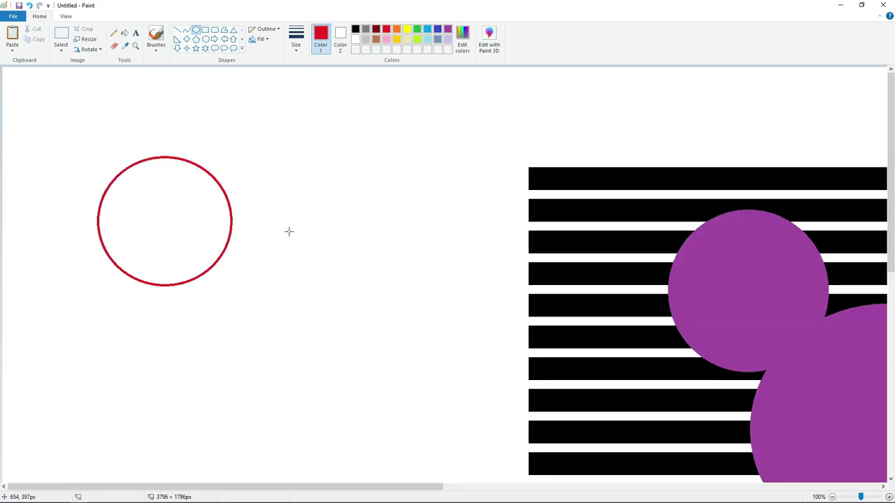
Remove the red ellipse with white except for its upper-left arc, and copy that arc
{"action": "left_click", "coordinate": [355, 40]}
{"action": "left_click", "coordinate": [231, 216]}
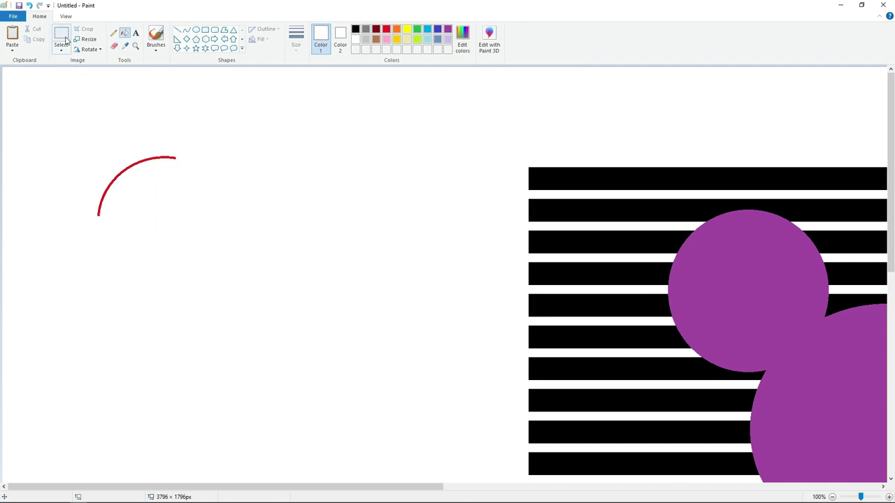
{"action": "key", "text": "ctrl+c"}
Paste the arc over the upper-left corner of the striped block, align it, and trim the corner to its curve with white
{"action": "key", "text": "ctrl+v"}
{"action": "left_click_drag", "start_coordinate": [129, 153], "coordinate": [618, 216]}
{"action": "left_click_drag", "start_coordinate": [401, 487], "coordinate": [444, 484]}
{"action": "key", "text": "Up"}
{"action": "key", "text": "Up"}
{"action": "key", "text": "Up"}
{"action": "key", "text": "Up"}
{"action": "key", "text": "Up"}
{"action": "key", "text": "Up"}
{"action": "key", "text": "Up"}
{"action": "key", "text": "Up"}
{"action": "key", "text": "Up"}
{"action": "key", "text": "Up"}
{"action": "key", "text": "Up"}
{"action": "key", "text": "Up"}
{"action": "key", "text": "Up"}
{"action": "key", "text": "Up"}
{"action": "key", "text": "Up"}
{"action": "key", "text": "Up"}
{"action": "key", "text": "Up"}
{"action": "key", "text": "Up"}
{"action": "key", "text": "Up"}
{"action": "key", "text": "Up"}
{"action": "key", "text": "Down"}
{"action": "key", "text": "Down"}
{"action": "key", "text": "Down"}
{"action": "key", "text": "Down"}
{"action": "key", "text": "Down"}
{"action": "key", "text": "Down"}
{"action": "key", "text": "Down"}
{"action": "key", "text": "Down"}
{"action": "key", "text": "Down"}
{"action": "key", "text": "Left"}
{"action": "key", "text": "Left"}
{"action": "key", "text": "Left"}
{"action": "key", "text": "Left"}
{"action": "key", "text": "Left"}
{"action": "key", "text": "Left"}
{"action": "key", "text": "Left"}
{"action": "key", "text": "Left"}
{"action": "key", "text": "Left"}
{"action": "key", "text": "Left"}
{"action": "key", "text": "Left"}
{"action": "key", "text": "Left"}
{"action": "key", "text": "Left"}
{"action": "key", "text": "Left"}
{"action": "key", "text": "Left"}
{"action": "key", "text": "Left"}
{"action": "key", "text": "Left"}
{"action": "key", "text": "Left"}
{"action": "key", "text": "Left"}
{"action": "key", "text": "Left"}
{"action": "key", "text": "Left"}
{"action": "key", "text": "Left"}
{"action": "key", "text": "Left"}
{"action": "key", "text": "Left"}
{"action": "key", "text": "Left"}
{"action": "key", "text": "Left"}
{"action": "key", "text": "Left"}
{"action": "key", "text": "Left"}
{"action": "key", "text": "Left"}
{"action": "key", "text": "Left"}
{"action": "key", "text": "Left"}
{"action": "key", "text": "Left"}
{"action": "key", "text": "Left"}
{"action": "key", "text": "Left"}
{"action": "key", "text": "Left"}
{"action": "key", "text": "Right"}
{"action": "key", "text": "Right"}
{"action": "key", "text": "Right"}
{"action": "key", "text": "Right"}
{"action": "key", "text": "Right"}
{"action": "key", "text": "Right"}
{"action": "key", "text": "Right"}
{"action": "key", "text": "Right"}
{"action": "key", "text": "Right"}
{"action": "key", "text": "Right"}
{"action": "key", "text": "Right"}
{"action": "key", "text": "Right"}
{"action": "key", "text": "Right"}
{"action": "key", "text": "Right"}
{"action": "key", "text": "Up"}
{"action": "key", "text": "Up"}
{"action": "key", "text": "Up"}
{"action": "key", "text": "Up"}
{"action": "key", "text": "Up"}
{"action": "key", "text": "Up"}
{"action": "key", "text": "Up"}
{"action": "key", "text": "Up"}
{"action": "key", "text": "Up"}
{"action": "key", "text": "Up"}
{"action": "key", "text": "Down"}
{"action": "key", "text": "Down"}
{"action": "key", "text": "Down"}
{"action": "key", "text": "Down"}
{"action": "key", "text": "Down"}
{"action": "key", "text": "Left"}
{"action": "key", "text": "Left"}
{"action": "key", "text": "Left"}
{"action": "key", "text": "Left"}
{"action": "key", "text": "Left"}
{"action": "key", "text": "Left"}
{"action": "key", "text": "Left"}
{"action": "key", "text": "Left"}
{"action": "key", "text": "Left"}
{"action": "key", "text": "Left"}
{"action": "key", "text": "Left"}
{"action": "key", "text": "Left"}
{"action": "key", "text": "Left"}
{"action": "key", "text": "Left"}
{"action": "key", "text": "Left"}
{"action": "key", "text": "Left"}
{"action": "key", "text": "Left"}
{"action": "key", "text": "Left"}
{"action": "key", "text": "Left"}
{"action": "key", "text": "Left"}
{"action": "key", "text": "Right"}
{"action": "key", "text": "Right"}
{"action": "key", "text": "Right"}
{"action": "key", "text": "Right"}
{"action": "key", "text": "Right"}
{"action": "key", "text": "Right"}
{"action": "key", "text": "Right"}
{"action": "key", "text": "Right"}
{"action": "key", "text": "Right"}
{"action": "key", "text": "Right"}
{"action": "key", "text": "Right"}
{"action": "key", "text": "Right"}
{"action": "key", "text": "Right"}
{"action": "key", "text": "Right"}
{"action": "key", "text": "Right"}
{"action": "key", "text": "Right"}
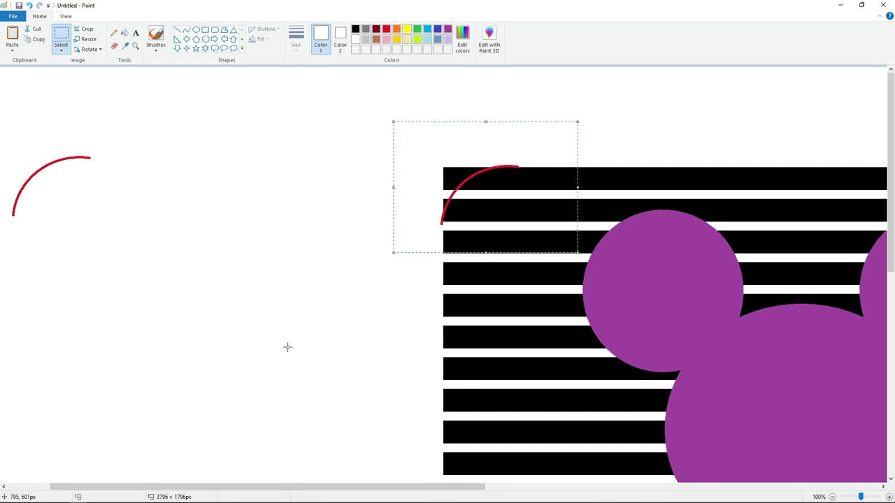
{"action": "left_click", "coordinate": [177, 30]}
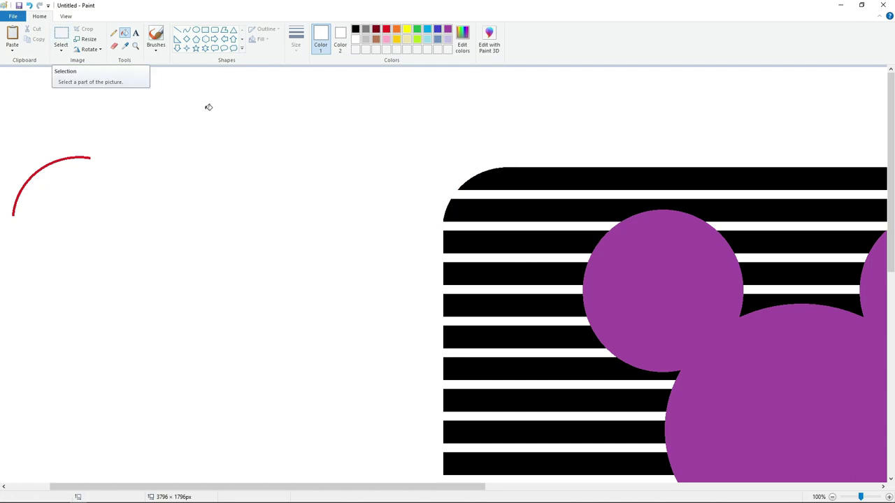
Copy the rounded upper-left corner of the stripes, about 263 × 153 px, and place the duplicate in the blank margin beside the artwork
{"action": "left_click", "coordinate": [61, 35]}
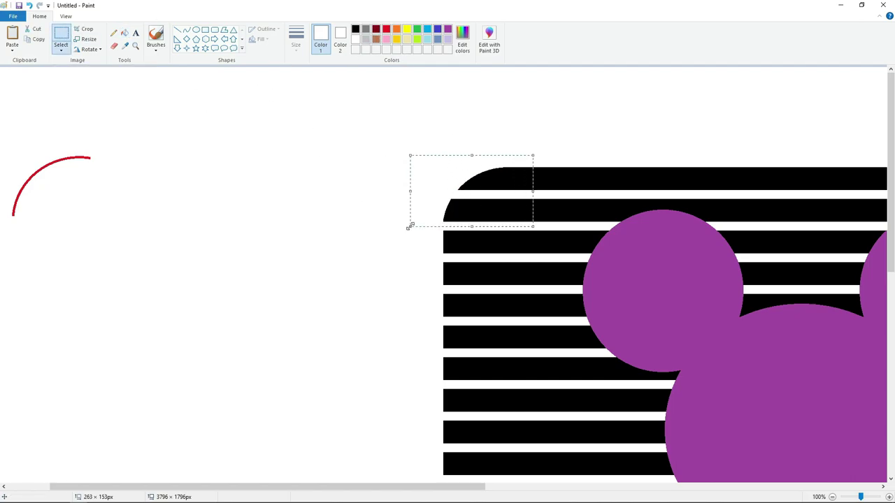
{"action": "key", "text": "ctrl+c"}
{"action": "key", "text": "ctrl+v"}
{"action": "left_click_drag", "start_coordinate": [89, 118], "coordinate": [249, 309]}
Fill both black stripe pieces of the duplicated corner with red
{"action": "left_click", "coordinate": [124, 33]}
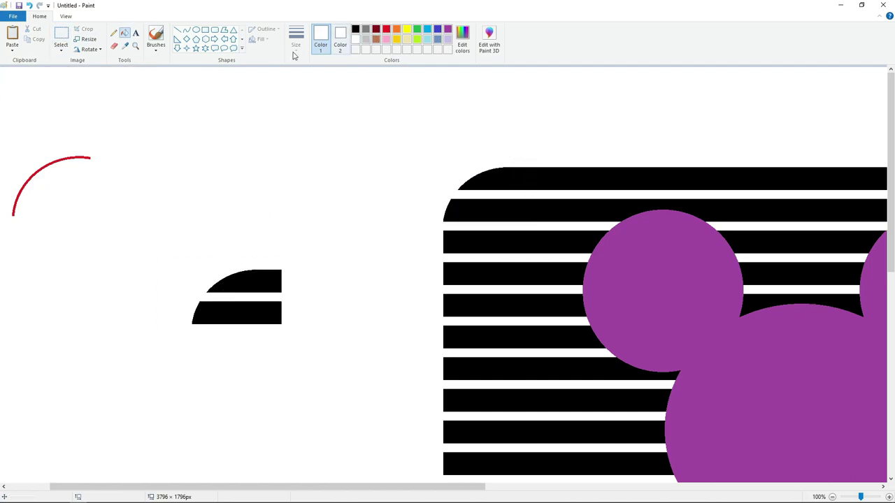
{"action": "left_click", "coordinate": [386, 30]}
{"action": "left_click", "coordinate": [245, 283]}
Paste a copy of the red corner piece beside the lower part of the stripes and flip it vertically
{"action": "left_click", "coordinate": [61, 35]}
{"action": "left_click_drag", "start_coordinate": [114, 215], "coordinate": [339, 367]}
{"action": "scroll", "coordinate": [371, 359], "scroll_direction": "down", "scroll_amount": 5}
{"action": "key", "text": "ctrl+v"}
{"action": "left_click", "coordinate": [91, 50]}
{"action": "left_click", "coordinate": [99, 91]}
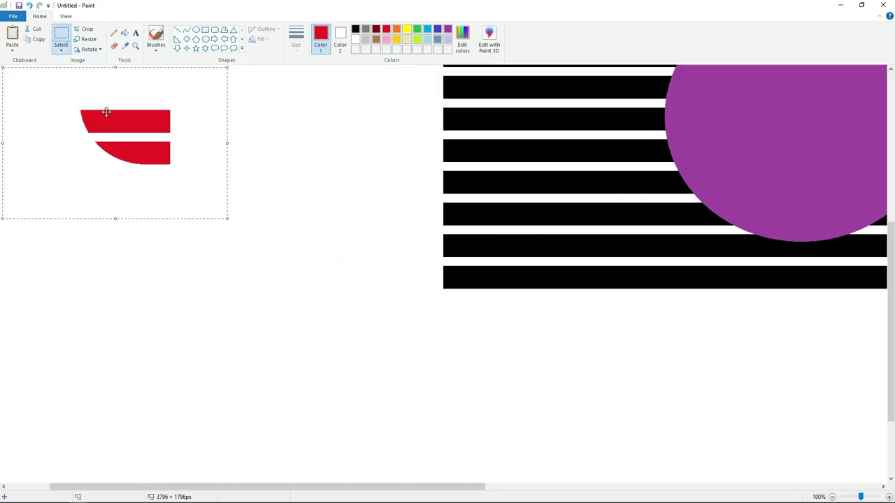
Move the flipped red corner piece onto the lower-left corner of the striped block and nudge it into exact alignment
{"action": "left_click_drag", "start_coordinate": [119, 132], "coordinate": [470, 244]}
{"action": "key", "text": "Down"}
{"action": "key", "text": "Down"}
{"action": "key", "text": "Down"}
{"action": "key", "text": "Down"}
{"action": "key", "text": "Down"}
{"action": "key", "text": "Down"}
{"action": "key", "text": "Down"}
{"action": "key", "text": "Down"}
{"action": "key", "text": "Down"}
{"action": "key", "text": "Down"}
{"action": "key", "text": "Down"}
{"action": "key", "text": "Down"}
{"action": "key", "text": "Down"}
{"action": "key", "text": "Down"}
{"action": "key", "text": "Down"}
{"action": "key", "text": "Down"}
{"action": "key", "text": "Down"}
{"action": "key", "text": "Down"}
{"action": "key", "text": "Right"}
{"action": "key", "text": "Right"}
{"action": "key", "text": "Right"}
{"action": "key", "text": "Right"}
{"action": "key", "text": "Right"}
{"action": "key", "text": "Right"}
{"action": "key", "text": "Right"}
{"action": "key", "text": "Right"}
{"action": "key", "text": "Right"}
{"action": "key", "text": "Right"}
{"action": "key", "text": "Right"}
{"action": "key", "text": "Right"}
{"action": "key", "text": "Right"}
{"action": "key", "text": "Right"}
{"action": "key", "text": "Right"}
{"action": "key", "text": "Right"}
{"action": "key", "text": "Right"}
Trim the lower-left corner to the red curve with white and fill the red pieces with black
{"action": "left_click", "coordinate": [327, 244]}
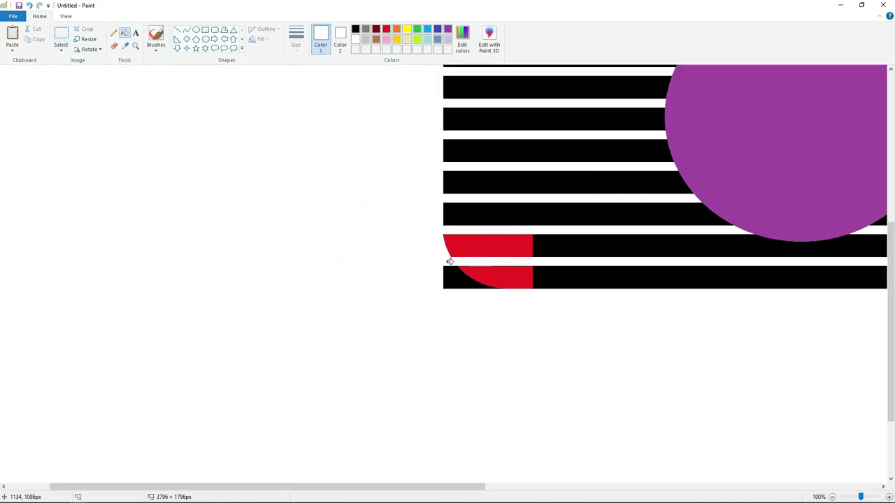
{"action": "left_click", "coordinate": [477, 239]}
{"action": "left_click", "coordinate": [486, 276]}
Paste another red corner piece near the lower-right part of the stripes and flip it horizontally and vertically
{"action": "left_click_drag", "start_coordinate": [419, 487], "coordinate": [747, 491]}
{"action": "key", "text": "ctrl+v"}
{"action": "left_click", "coordinate": [91, 50]}
{"action": "left_click", "coordinate": [100, 102]}
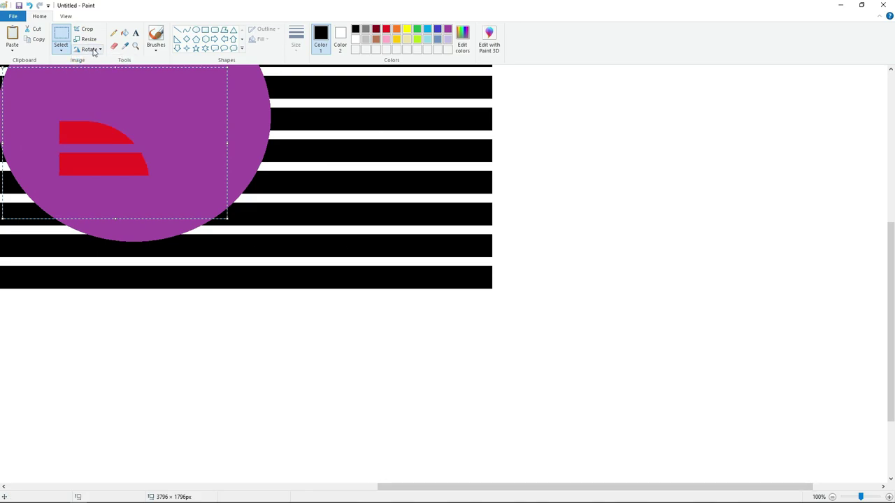
{"action": "left_click", "coordinate": [91, 50]}
{"action": "left_click", "coordinate": [99, 90]}
Align the flipped red piece exactly with the lower-right corner of the striped block
{"action": "key", "text": "Down"}
{"action": "key", "text": "Down"}
{"action": "key", "text": "Down"}
{"action": "key", "text": "Down"}
{"action": "key", "text": "Down"}
{"action": "key", "text": "Down"}
{"action": "key", "text": "Down"}
{"action": "key", "text": "Down"}
{"action": "key", "text": "Down"}
{"action": "key", "text": "Down"}
{"action": "key", "text": "Down"}
{"action": "key", "text": "Down"}
{"action": "key", "text": "Right"}
{"action": "key", "text": "Right"}
{"action": "key", "text": "Right"}
{"action": "key", "text": "Right"}
{"action": "key", "text": "Right"}
{"action": "key", "text": "Right"}
{"action": "key", "text": "Right"}
{"action": "key", "text": "Right"}
{"action": "key", "text": "Right"}
{"action": "key", "text": "Right"}
{"action": "key", "text": "Right"}
{"action": "key", "text": "Right"}
{"action": "key", "text": "Right"}
{"action": "key", "text": "Right"}
{"action": "key", "text": "Right"}
{"action": "key", "text": "Right"}
{"action": "key", "text": "Right"}
{"action": "left_click", "coordinate": [731, 248]}
Trim the lower-right corner to the red curve with white and fill both red pieces with black
{"action": "left_click", "coordinate": [125, 33]}
{"action": "left_click", "coordinate": [356, 39]}
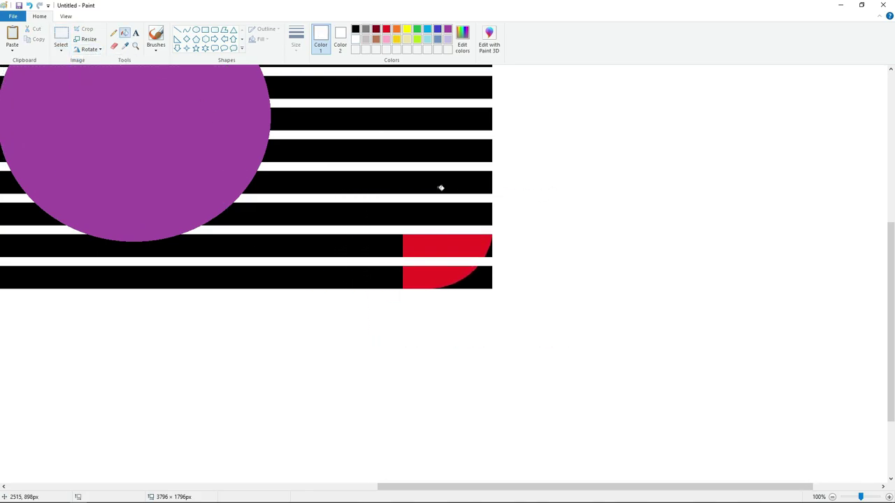
{"action": "left_click", "coordinate": [354, 30]}
{"action": "left_click", "coordinate": [443, 246]}
{"action": "left_click", "coordinate": [443, 277]}
Paste a red corner piece, flip it horizontally, and align it with the upper-right corner of the striped block
{"action": "scroll", "coordinate": [541, 300], "scroll_direction": "up", "scroll_amount": 5}
{"action": "key", "text": "ctrl+v"}
{"action": "left_click", "coordinate": [91, 49]}
{"action": "left_click", "coordinate": [99, 102]}
{"action": "left_click_drag", "start_coordinate": [95, 145], "coordinate": [415, 180]}
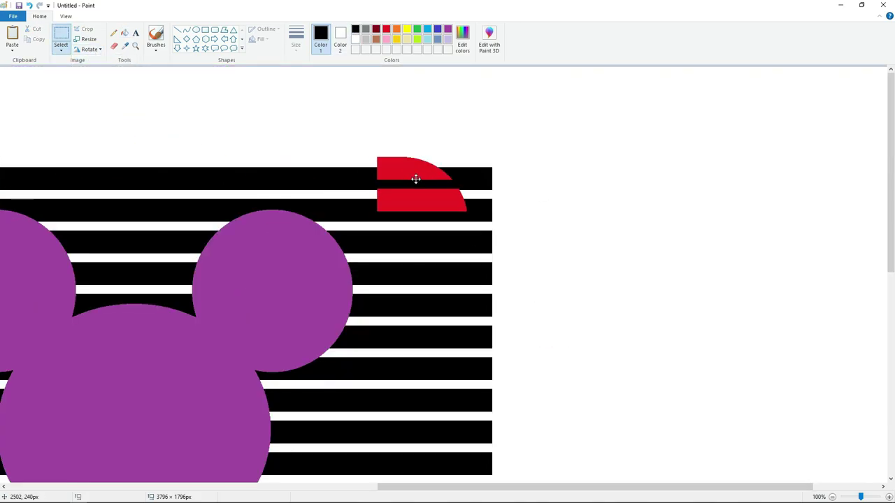
{"action": "key", "text": "Right"}
{"action": "key", "text": "Right"}
{"action": "key", "text": "Right"}
{"action": "key", "text": "Right"}
{"action": "key", "text": "Right"}
{"action": "key", "text": "Right"}
Fill the black outside the upper-right curve with white and the two red pieces with black
{"action": "left_click", "coordinate": [356, 40]}
{"action": "left_click", "coordinate": [484, 176]}
{"action": "left_click", "coordinate": [490, 203]}
{"action": "left_click", "coordinate": [356, 29]}
{"action": "left_click", "coordinate": [447, 181]}
{"action": "left_click", "coordinate": [458, 209]}
{"action": "left_click", "coordinate": [832, 497]}
{"action": "left_click", "coordinate": [179, 190]}
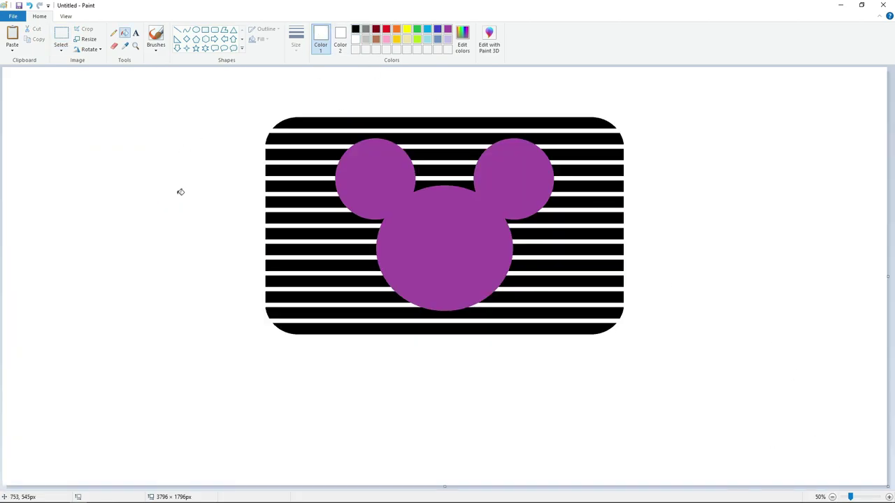
Add the word "Disney" in black Waltograph lettering on the white area below the striped block
{"action": "left_click", "coordinate": [189, 263]}
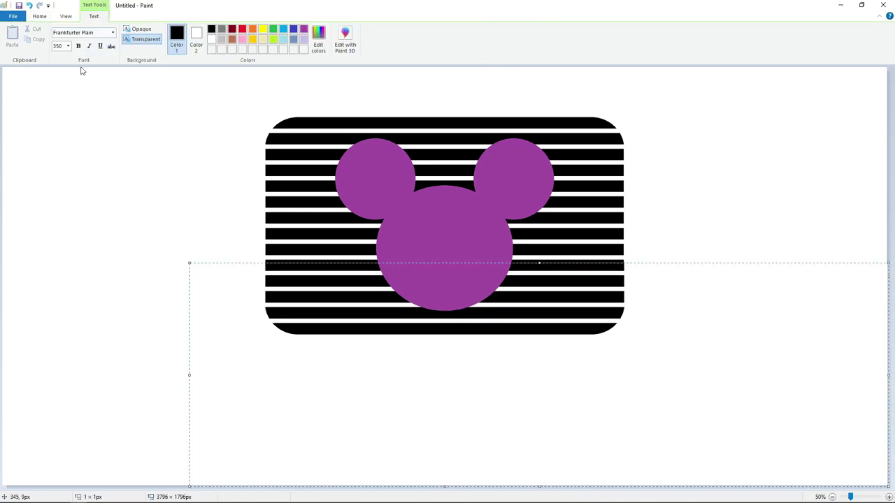
{"action": "left_click_drag", "start_coordinate": [539, 262], "coordinate": [539, 341]}
{"action": "left_click", "coordinate": [112, 32]}
{"action": "scroll", "coordinate": [97, 160], "scroll_direction": "down", "scroll_amount": 20}
{"action": "left_click", "coordinate": [80, 173]}
{"action": "type", "text": "D"}
{"action": "key", "text": "BackSpace"}
{"action": "left_click", "coordinate": [113, 33]}
{"action": "left_click", "coordinate": [82, 318]}
{"action": "type", "text": "Disney"}
Shift the "Disney" text right and down to sit beneath the mouse head and finish the text
{"action": "left_click_drag", "start_coordinate": [189, 415], "coordinate": [328, 414]}
{"action": "left_click_drag", "start_coordinate": [609, 341], "coordinate": [609, 363]}
{"action": "left_click", "coordinate": [224, 396]}
Start a new text box to the left of "Disney" and enter "The" in Times New Roman
{"action": "left_click", "coordinate": [134, 361]}
{"action": "left_click", "coordinate": [113, 34]}
{"action": "scroll", "coordinate": [91, 209], "scroll_direction": "down", "scroll_amount": 15}
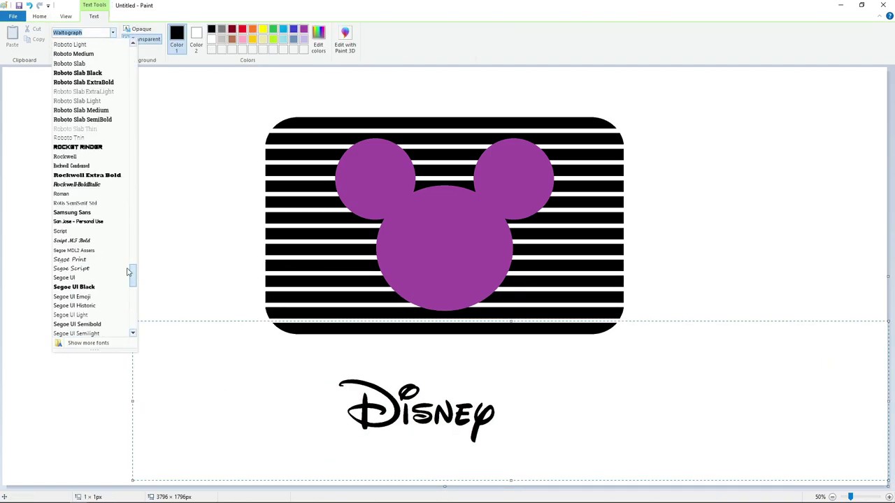
{"action": "scroll", "coordinate": [92, 264], "scroll_direction": "down", "scroll_amount": 15}
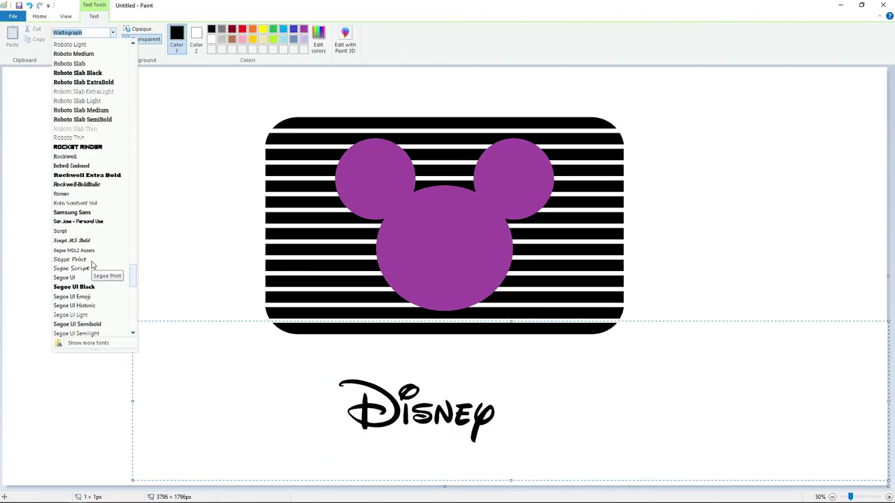
{"action": "left_click", "coordinate": [92, 273]}
{"action": "left_click_drag", "start_coordinate": [559, 321], "coordinate": [562, 379]}
{"action": "type", "text": "The"}
Set the size of "The" to 150 and shift its text box closer to "Disney"
{"action": "key", "text": "ctrl+a"}
{"action": "left_click", "coordinate": [68, 46]}
{"action": "type", "text": "150"}
{"action": "key", "text": "Return"}
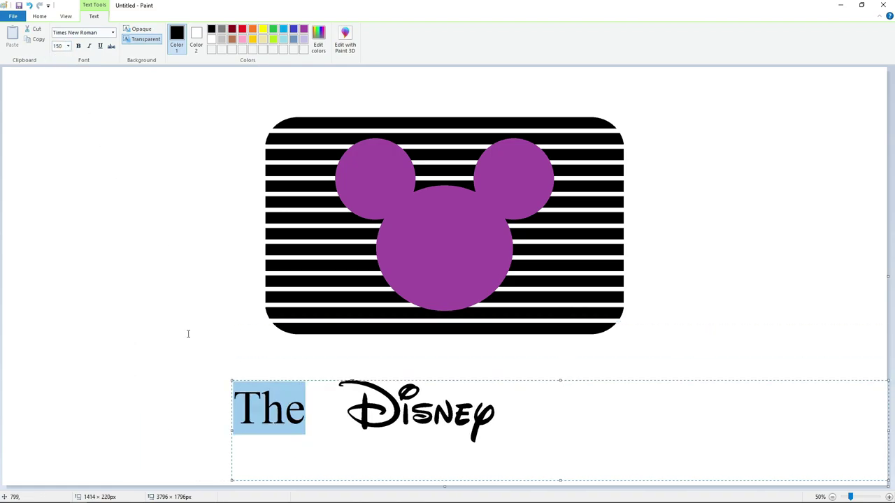
{"action": "left_click_drag", "start_coordinate": [232, 430], "coordinate": [252, 428]}
Set the text size to 130, shift the text box left, and add "Channel" after "Disney" on the same line
{"action": "key", "text": "ctrl+a"}
{"action": "left_click", "coordinate": [67, 46]}
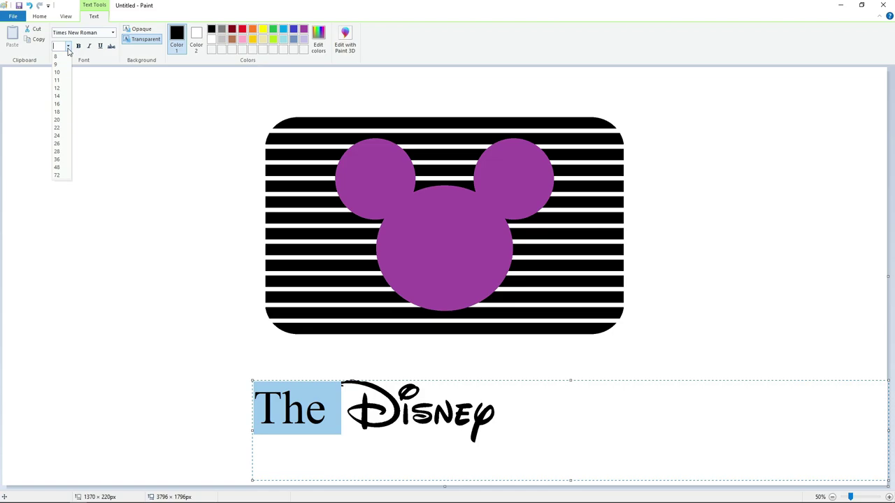
{"action": "type", "text": "130"}
{"action": "key", "text": "Return"}
{"action": "left_click", "coordinate": [355, 405]}
{"action": "left_click_drag", "start_coordinate": [252, 430], "coordinate": [233, 430]}
{"action": "type", "text": "hannel"}
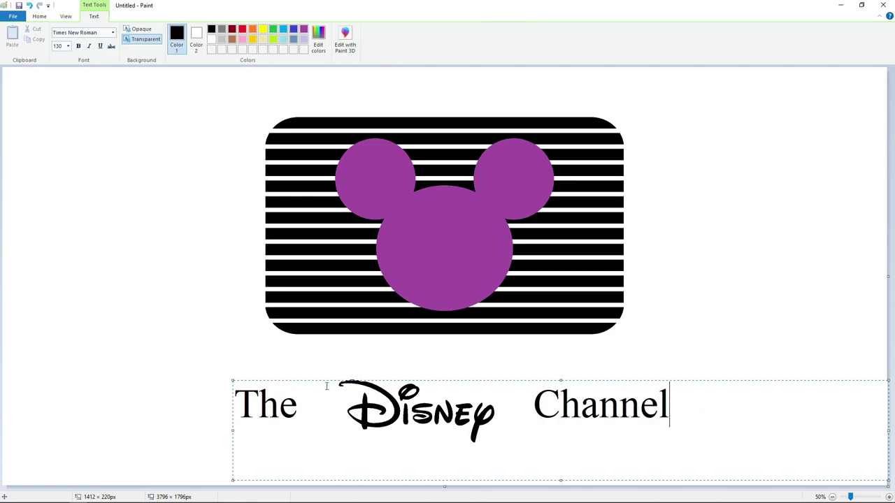
Set the size of "The" and "Channel" to 140, widen the gap before "Channel", and finish the text
{"action": "key", "text": "ctrl+a"}
{"action": "left_click", "coordinate": [68, 46]}
{"action": "type", "text": "140"}
{"action": "key", "text": "Return"}
{"action": "left_click", "coordinate": [535, 413]}
{"action": "left_click", "coordinate": [628, 482]}
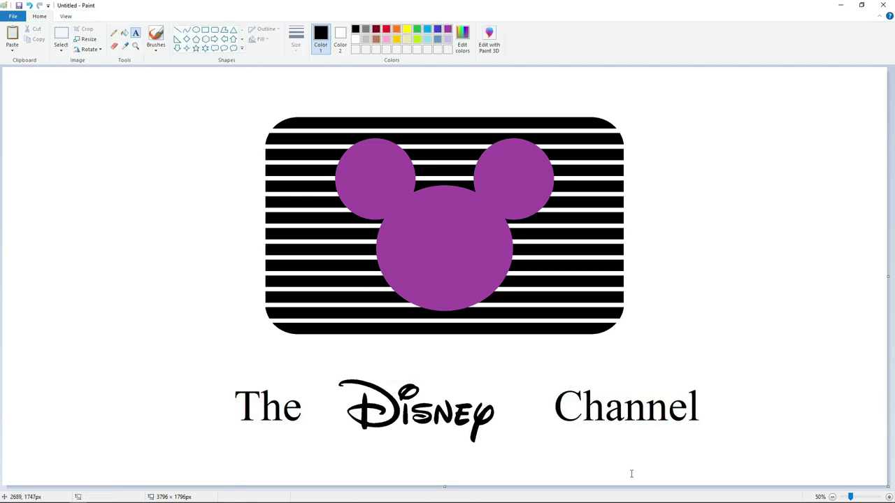
Select the word "The" and move it closer to "Disney" and slightly lower
{"action": "left_click", "coordinate": [889, 497]}
{"action": "scroll", "coordinate": [559, 461], "scroll_direction": "down", "scroll_amount": 4}
{"action": "left_click_drag", "start_coordinate": [393, 488], "coordinate": [556, 487]}
{"action": "left_click", "coordinate": [61, 37]}
{"action": "left_click_drag", "start_coordinate": [83, 252], "coordinate": [307, 410]}
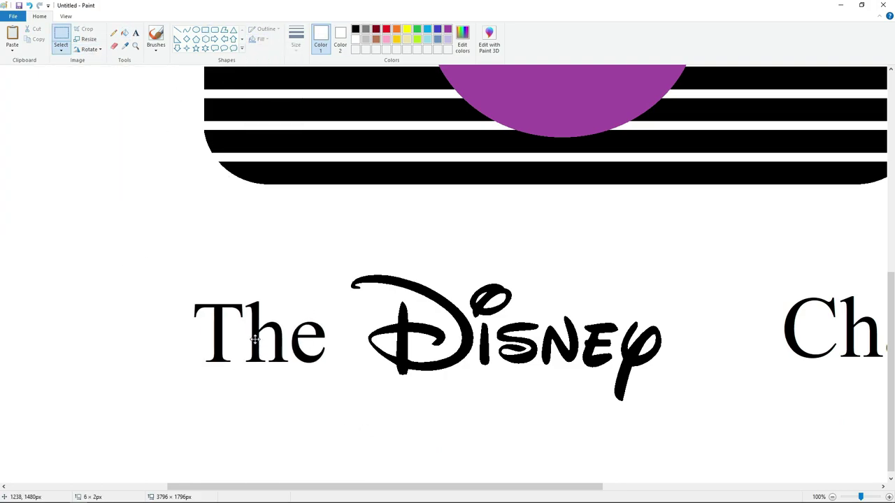
{"action": "mouse_move", "coordinate": [271, 340]}
{"action": "left_mouse_down"}
{"action": "mouse_move", "coordinate": [287, 344]}
{"action": "mouse_move", "coordinate": [253, 343]}
{"action": "mouse_move", "coordinate": [263, 346]}
{"action": "left_mouse_up"}
{"action": "left_click", "coordinate": [434, 430]}
Cut the word "Channel" from the caption and paste it back as a movable selection
{"action": "left_click_drag", "start_coordinate": [568, 489], "coordinate": [693, 489]}
{"action": "left_click_drag", "start_coordinate": [467, 221], "coordinate": [860, 440]}
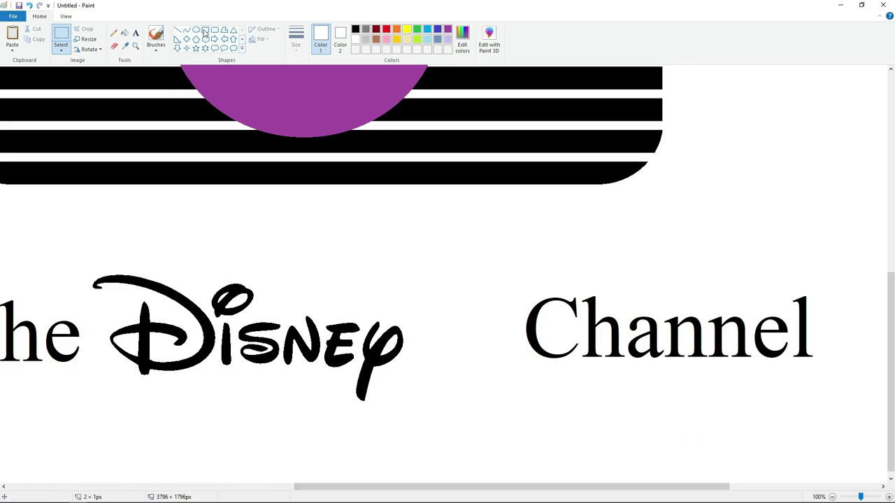
{"action": "key", "text": "ctrl+x"}
{"action": "left_click_drag", "start_coordinate": [583, 489], "coordinate": [484, 484]}
{"action": "key", "text": "ctrl+v"}
Move the pasted word "Channel" close behind "Disney", lined up with "The", and drop the selection
{"action": "key", "text": "Down"}
{"action": "key", "text": "Down"}
{"action": "key", "text": "Down"}
{"action": "key", "text": "Down"}
{"action": "key", "text": "Down"}
{"action": "key", "text": "Down"}
{"action": "key", "text": "Down"}
{"action": "key", "text": "Down"}
{"action": "key", "text": "Down"}
{"action": "key", "text": "Down"}
{"action": "key", "text": "Down"}
{"action": "key", "text": "Down"}
{"action": "key", "text": "Down"}
{"action": "key", "text": "Down"}
{"action": "key", "text": "Down"}
{"action": "key", "text": "Down"}
{"action": "key", "text": "Down"}
{"action": "key", "text": "Down"}
{"action": "key", "text": "Right"}
{"action": "key", "text": "Right"}
{"action": "key", "text": "Right"}
{"action": "key", "text": "Right"}
{"action": "key", "text": "Right"}
{"action": "key", "text": "Right"}
{"action": "key", "text": "Right"}
{"action": "key", "text": "Right"}
{"action": "key", "text": "Right"}
{"action": "key", "text": "Right"}
{"action": "key", "text": "Right"}
{"action": "key", "text": "Right"}
{"action": "key", "text": "Right"}
{"action": "key", "text": "Right"}
{"action": "key", "text": "Right"}
{"action": "key", "text": "Right"}
{"action": "key", "text": "Right"}
{"action": "key", "text": "Right"}
{"action": "key", "text": "Right"}
{"action": "key", "text": "Right"}
{"action": "left_click_drag", "start_coordinate": [211, 487], "coordinate": [269, 488]}
{"action": "key", "text": "Right"}
{"action": "key", "text": "Right"}
{"action": "key", "text": "Right"}
{"action": "key", "text": "Right"}
{"action": "key", "text": "Right"}
{"action": "key", "text": "Right"}
{"action": "key", "text": "Right"}
{"action": "key", "text": "Right"}
{"action": "key", "text": "Right"}
{"action": "key", "text": "Right"}
{"action": "key", "text": "Right"}
{"action": "key", "text": "Right"}
{"action": "key", "text": "Right"}
{"action": "key", "text": "Right"}
{"action": "key", "text": "Right"}
{"action": "key", "text": "Right"}
{"action": "key", "text": "Right"}
{"action": "key", "text": "Right"}
{"action": "key", "text": "Right"}
{"action": "key", "text": "Right"}
{"action": "key", "text": "Right"}
{"action": "key", "text": "Right"}
{"action": "key", "text": "Right"}
{"action": "key", "text": "Right"}
{"action": "key", "text": "Right"}
{"action": "key", "text": "Right"}
{"action": "key", "text": "Right"}
{"action": "key", "text": "Right"}
{"action": "key", "text": "Right"}
{"action": "key", "text": "Right"}
{"action": "key", "text": "Right"}
{"action": "key", "text": "Right"}
{"action": "key", "text": "Right"}
{"action": "key", "text": "Right"}
{"action": "key", "text": "Right"}
{"action": "key", "text": "Right"}
{"action": "key", "text": "Right"}
{"action": "key", "text": "Right"}
{"action": "key", "text": "Right"}
{"action": "key", "text": "Right"}
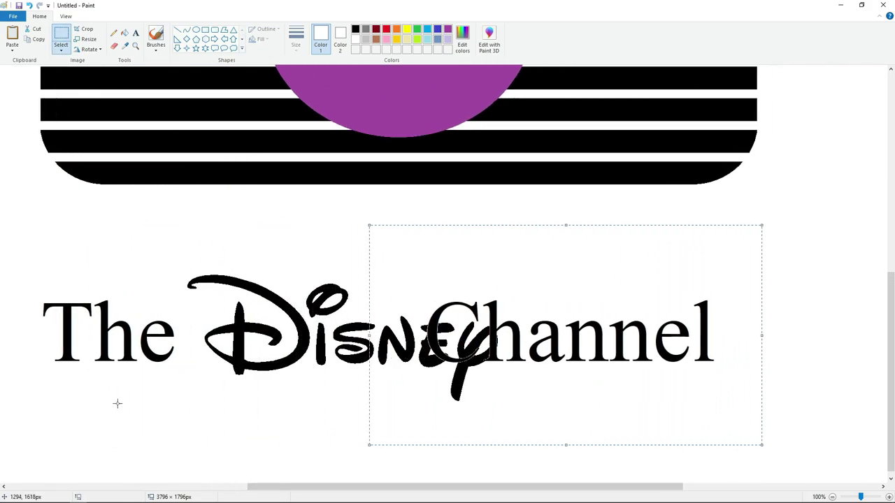
{"action": "key", "text": "Left"}
{"action": "key", "text": "Left"}
{"action": "key", "text": "Left"}
{"action": "key", "text": "Left"}
{"action": "key", "text": "Left"}
{"action": "key", "text": "Left"}
{"action": "key", "text": "Left"}
{"action": "key", "text": "Left"}
{"action": "key", "text": "Left"}
{"action": "key", "text": "Left"}
{"action": "key", "text": "Left"}
{"action": "key", "text": "Left"}
{"action": "left_click", "coordinate": [210, 413]}
Cut the whole "The Disney Channel" caption and mark the canvas's bottom centre with a black pencil dot
{"action": "scroll", "coordinate": [263, 379], "scroll_direction": "down", "scroll_amount": 2, "text": "ctrl"}
{"action": "left_click_drag", "start_coordinate": [257, 365], "coordinate": [656, 452]}
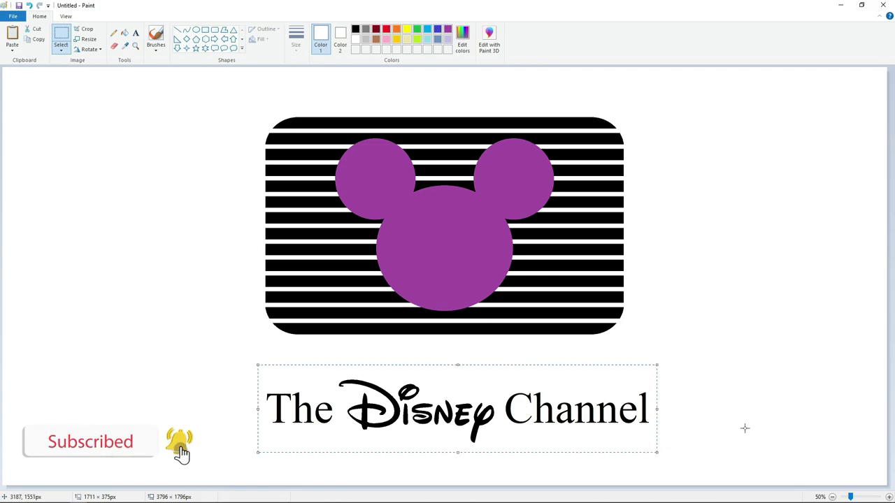
{"action": "key", "text": "Delete"}
{"action": "left_click", "coordinate": [113, 33]}
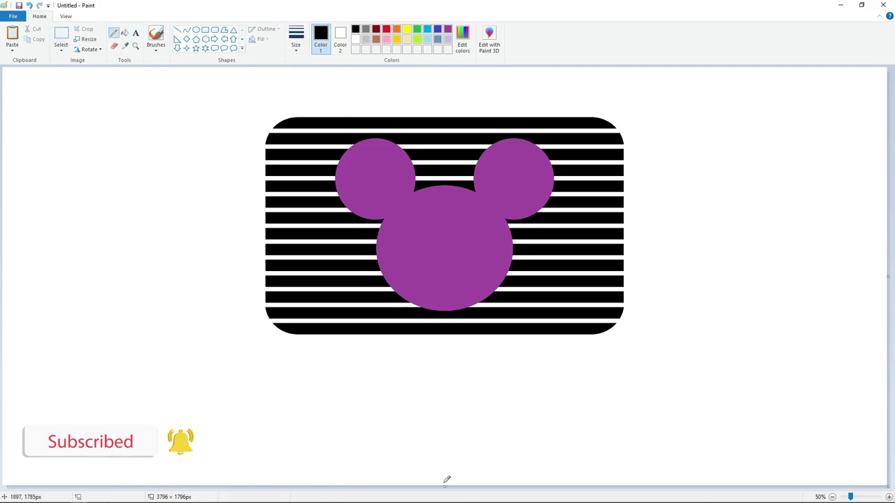
Paste the caption centred just beneath the striped block and erase the pencil dot at the canvas's bottom centre
{"action": "key", "text": "ctrl+v"}
{"action": "left_click_drag", "start_coordinate": [210, 112], "coordinate": [453, 424]}
{"action": "key", "text": "Up"}
{"action": "key", "text": "Up"}
{"action": "key", "text": "Up"}
{"action": "key", "text": "Up"}
{"action": "key", "text": "Up"}
{"action": "key", "text": "Up"}
{"action": "key", "text": "Up"}
{"action": "key", "text": "Up"}
{"action": "key", "text": "Up"}
{"action": "key", "text": "Up"}
{"action": "key", "text": "Up"}
{"action": "key", "text": "Up"}
{"action": "key", "text": "Up"}
{"action": "key", "text": "Up"}
{"action": "key", "text": "Up"}
{"action": "key", "text": "Up"}
{"action": "key", "text": "Up"}
{"action": "key", "text": "Up"}
{"action": "key", "text": "Up"}
{"action": "key", "text": "Up"}
{"action": "left_click_drag", "start_coordinate": [445, 389], "coordinate": [446, 388]}
{"action": "key", "text": "Right"}
{"action": "key", "text": "Right"}
{"action": "key", "text": "Right"}
{"action": "key", "text": "Right"}
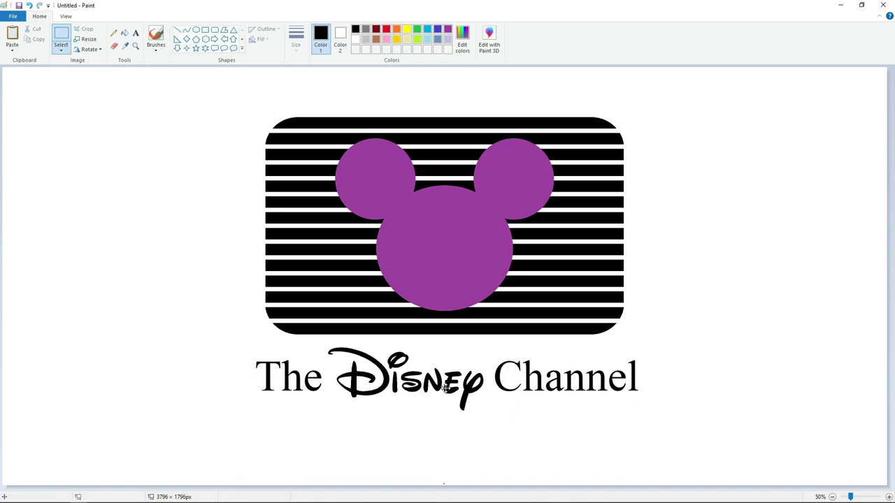
{"action": "left_click", "coordinate": [114, 46]}
{"action": "left_click", "coordinate": [443, 483]}
Fill the purple mouse-head silhouette with white
{"action": "left_click", "coordinate": [355, 39]}
{"action": "left_click", "coordinate": [124, 33]}
{"action": "left_click", "coordinate": [442, 247]}
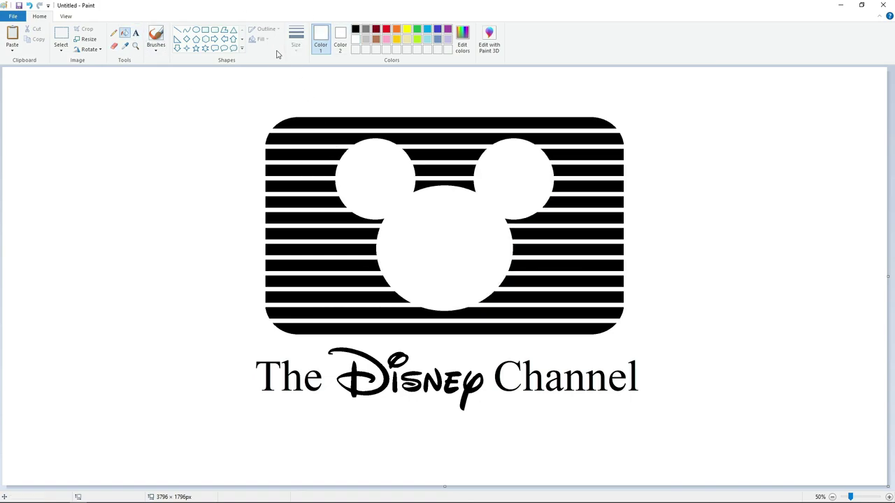